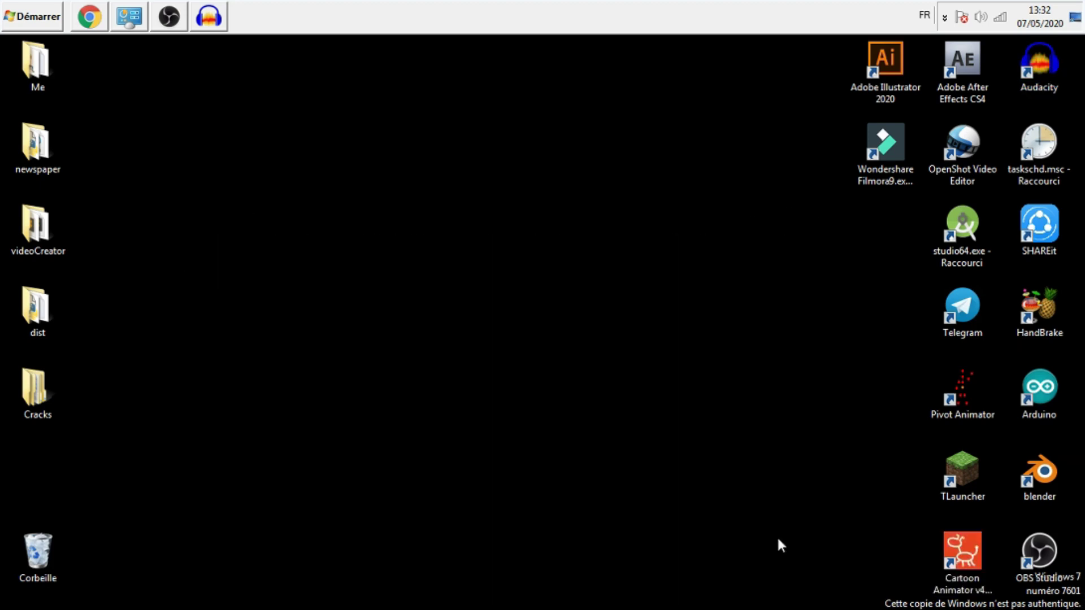
Open the Food folder in the Images picture library.
{"action": "left_click", "coordinate": [5, 7]}
{"action": "left_click", "coordinate": [255, 218]}
{"action": "left_click", "coordinate": [398, 329]}
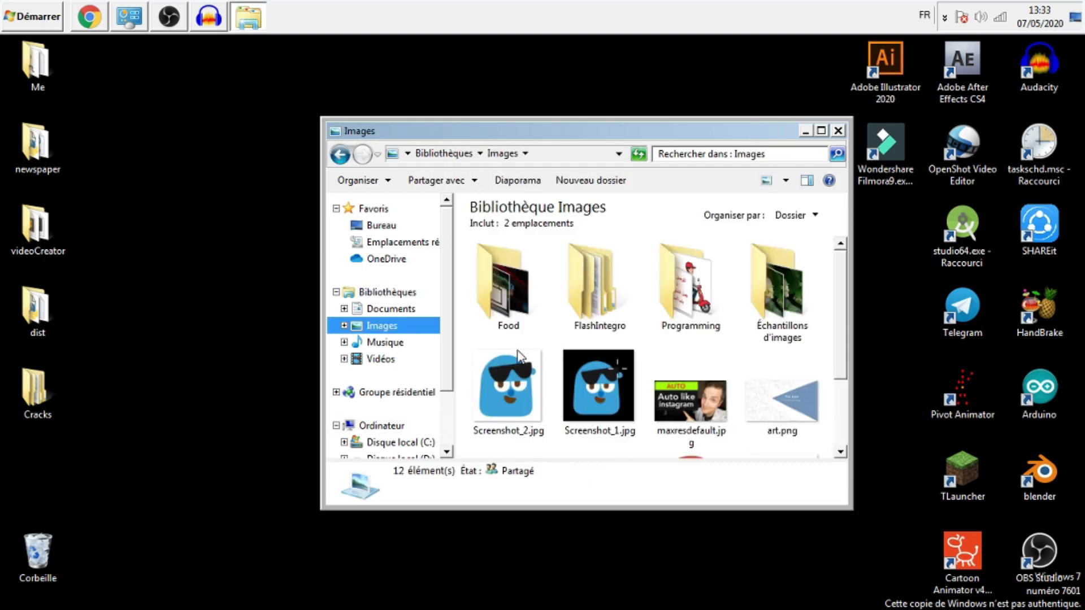
{"action": "double_click", "coordinate": [500, 288]}
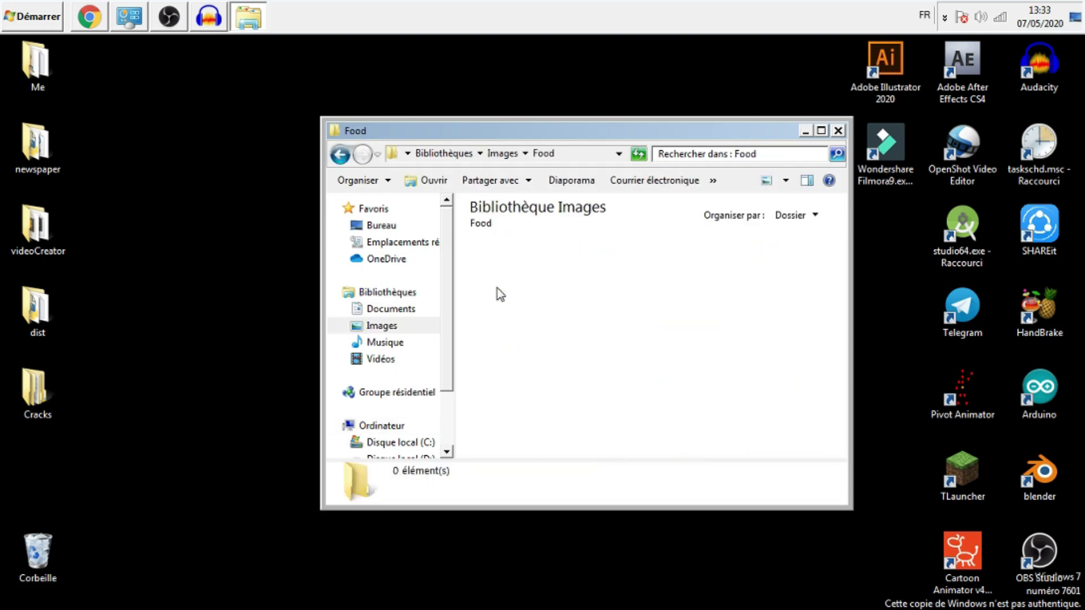
{"action": "scroll", "coordinate": [598, 371], "scroll_direction": "down", "scroll_amount": 5}
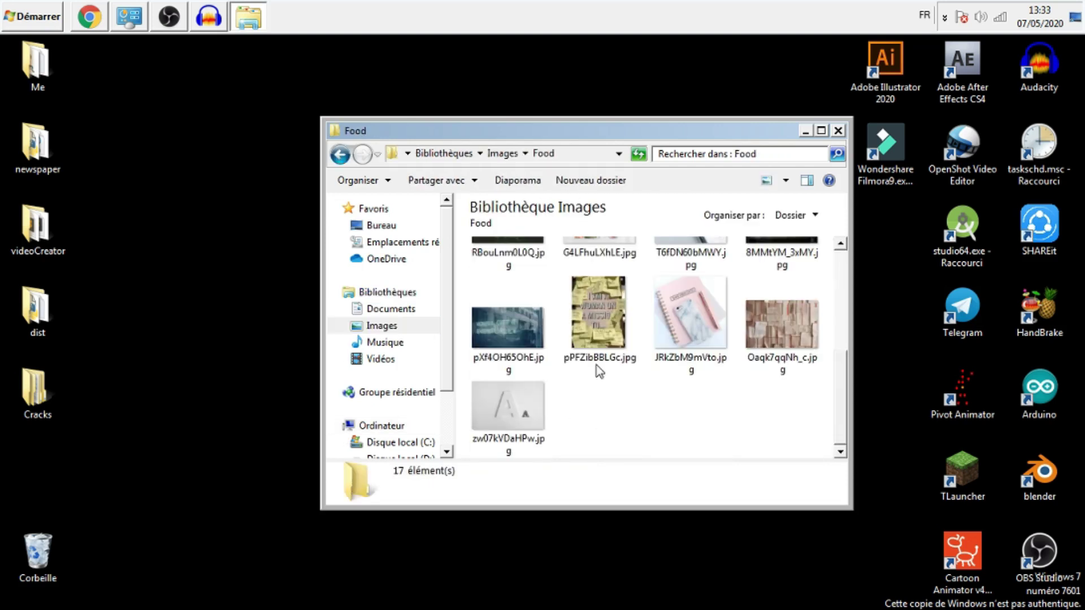
Set the letter A photo zw07kVDaHPw.jpg as desktop background and close the folder.
{"action": "left_click", "coordinate": [515, 417]}
{"action": "right_click", "coordinate": [514, 417]}
{"action": "left_click", "coordinate": [574, 227]}
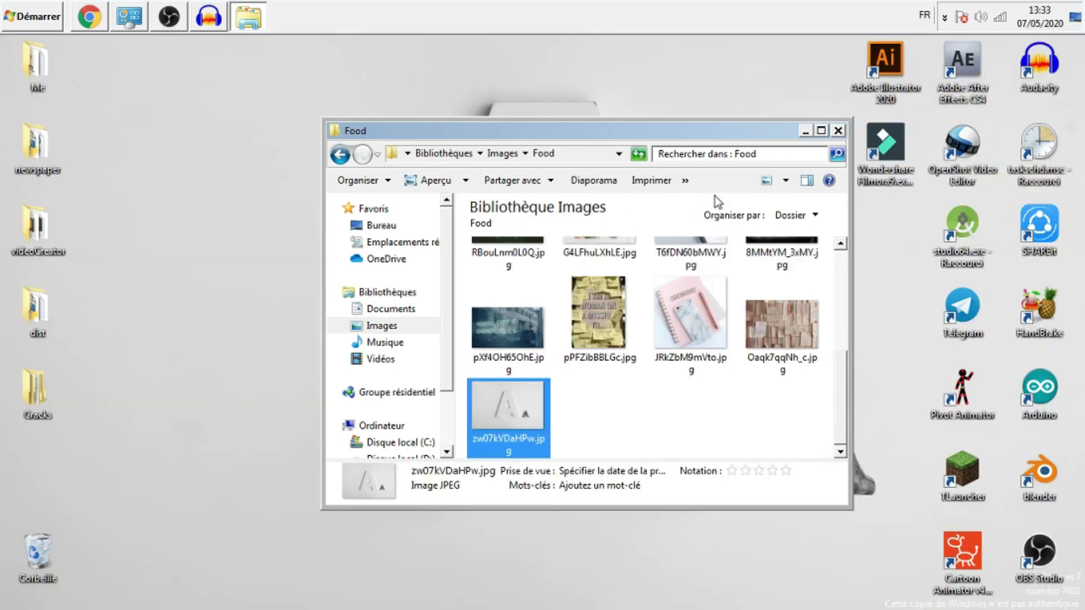
{"action": "left_click", "coordinate": [837, 131]}
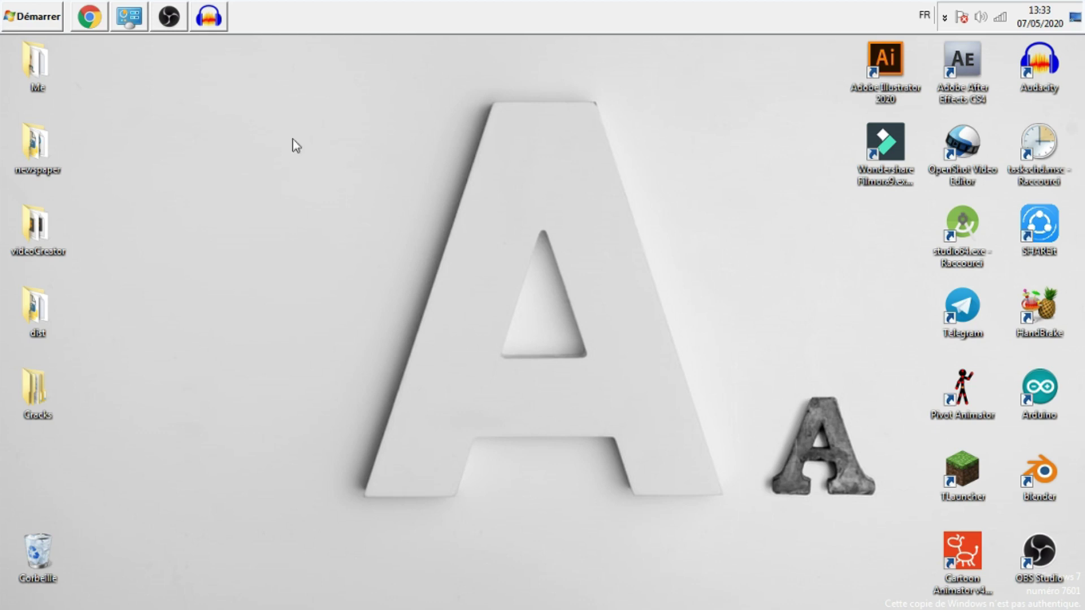
{"action": "left_click_drag", "start_coordinate": [321, 81], "coordinate": [813, 528]}
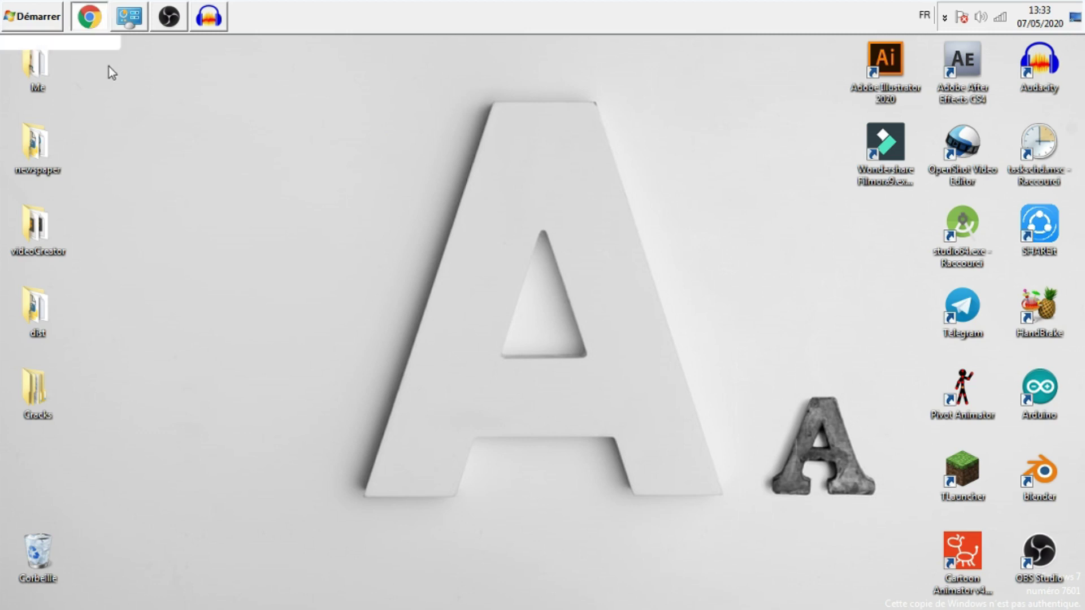
Search Google for 'python change background windows 7' and highlight the Stack Overflow SystemParametersInfoW code.
{"action": "left_click", "coordinate": [92, 26]}
{"action": "left_click", "coordinate": [210, 76]}
{"action": "type", "text": "p"}
{"action": "key", "text": "BackSpace"}
{"action": "type", "text": "python instagram auto post"}
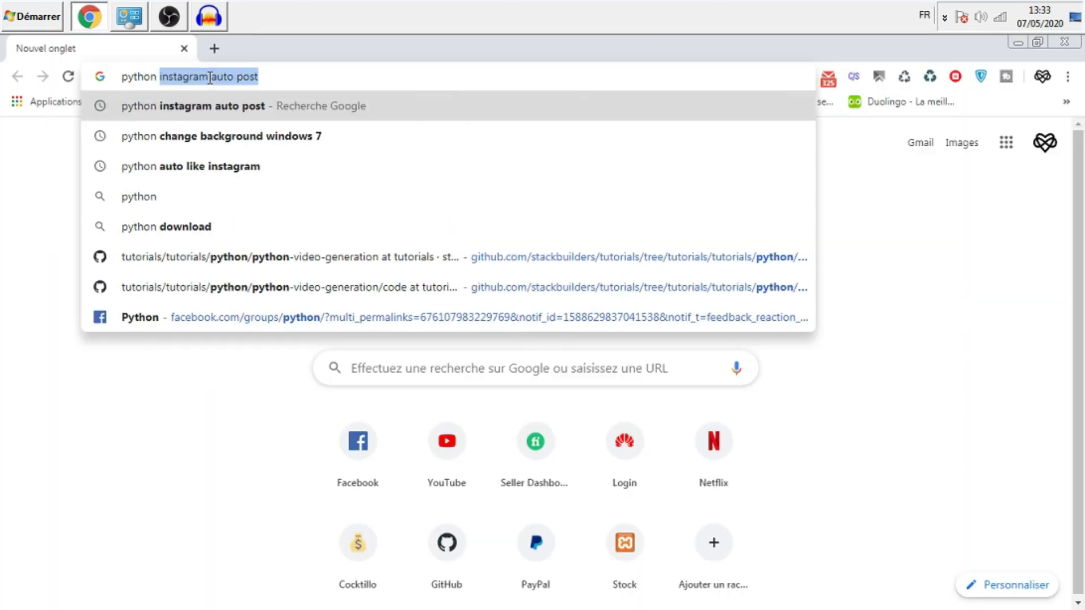
{"action": "key", "text": "Down"}
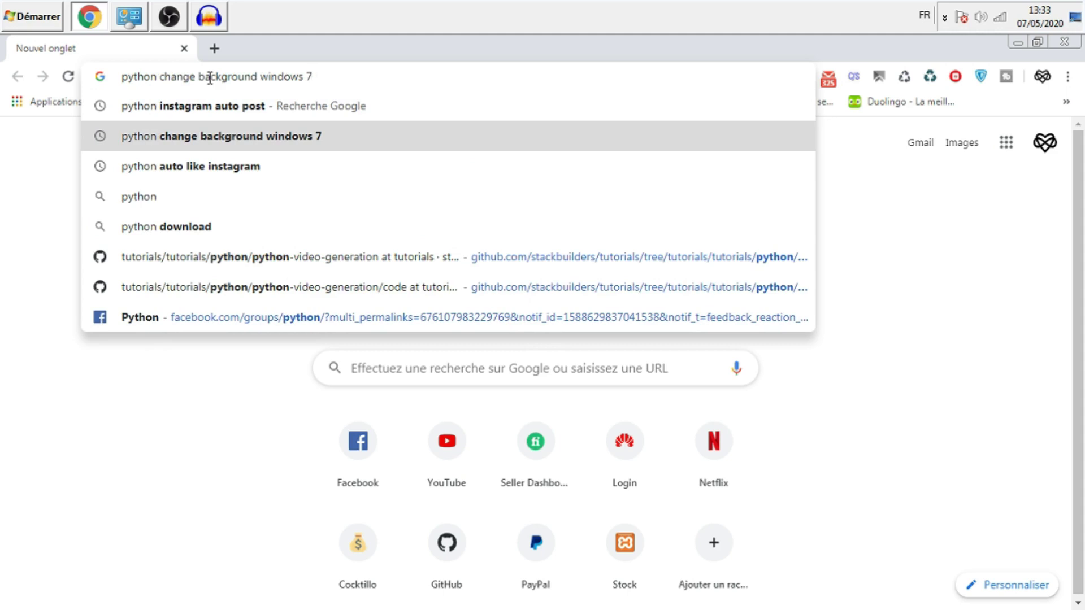
{"action": "key", "text": "Return"}
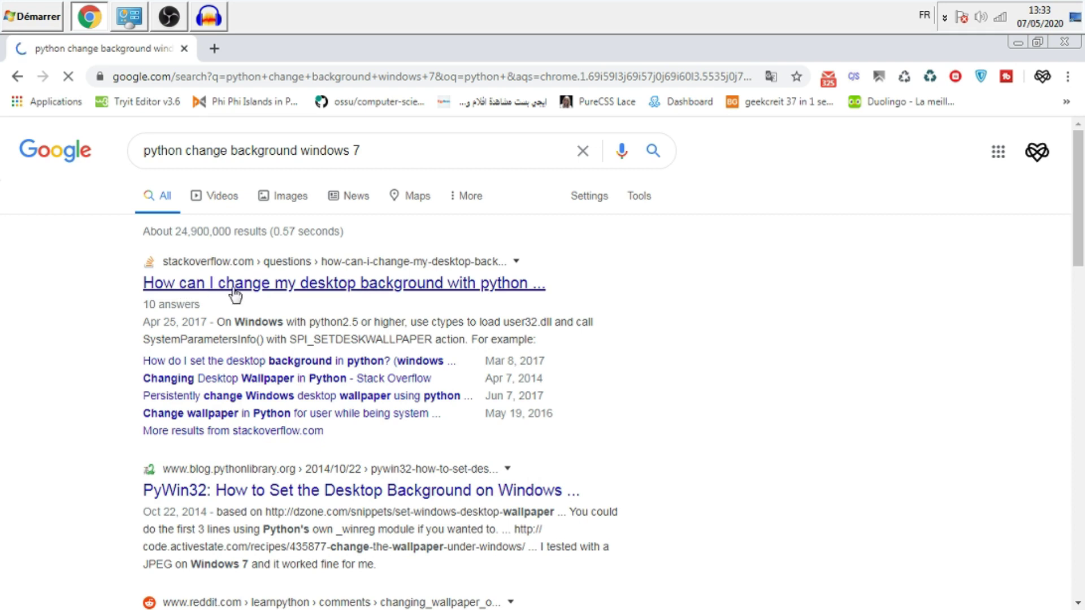
{"action": "left_click", "coordinate": [422, 287]}
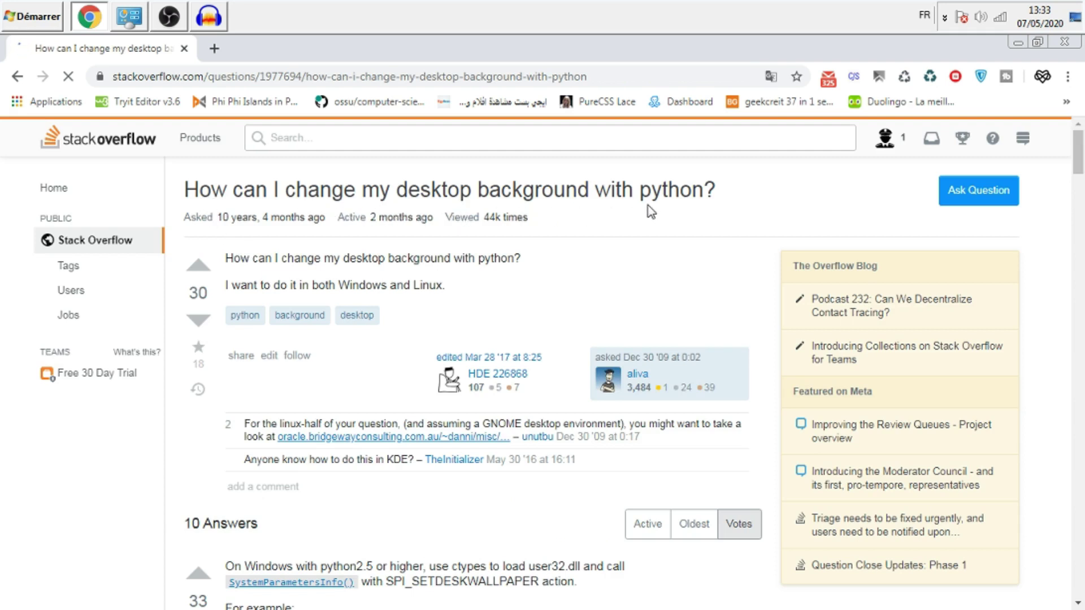
{"action": "scroll", "coordinate": [466, 288], "scroll_direction": "down", "scroll_amount": 2}
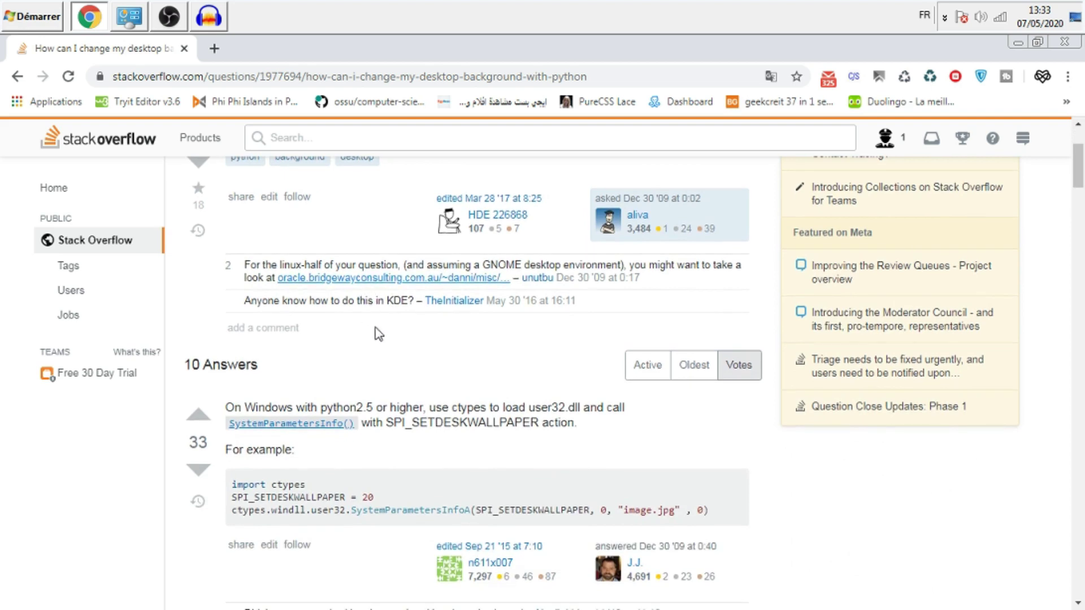
{"action": "scroll", "coordinate": [376, 335], "scroll_direction": "down", "scroll_amount": 2}
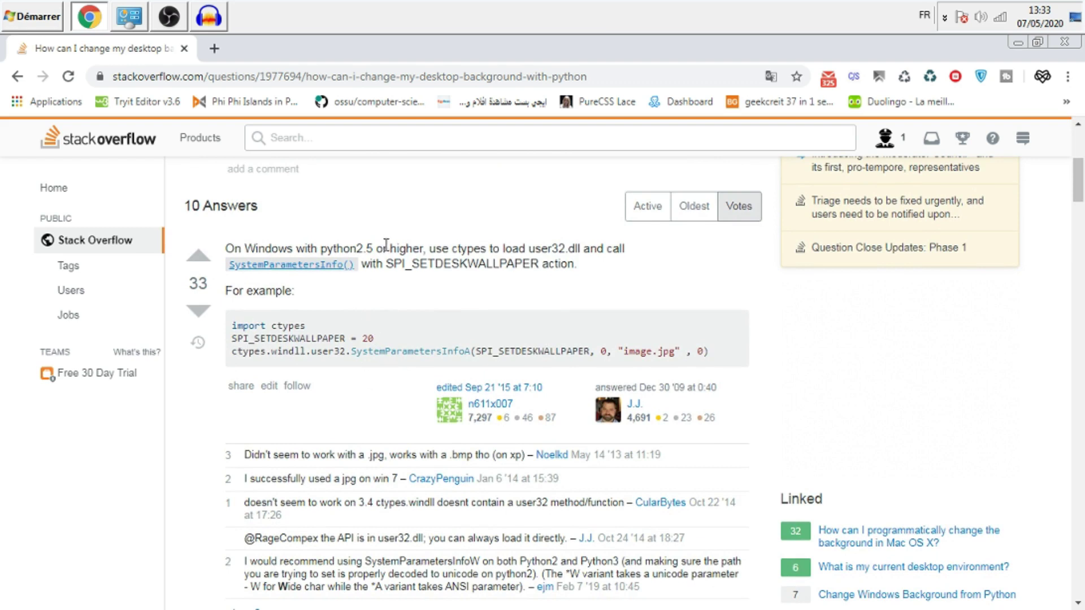
{"action": "left_click_drag", "start_coordinate": [371, 248], "coordinate": [317, 251]}
{"action": "scroll", "coordinate": [370, 380], "scroll_direction": "down", "scroll_amount": 6}
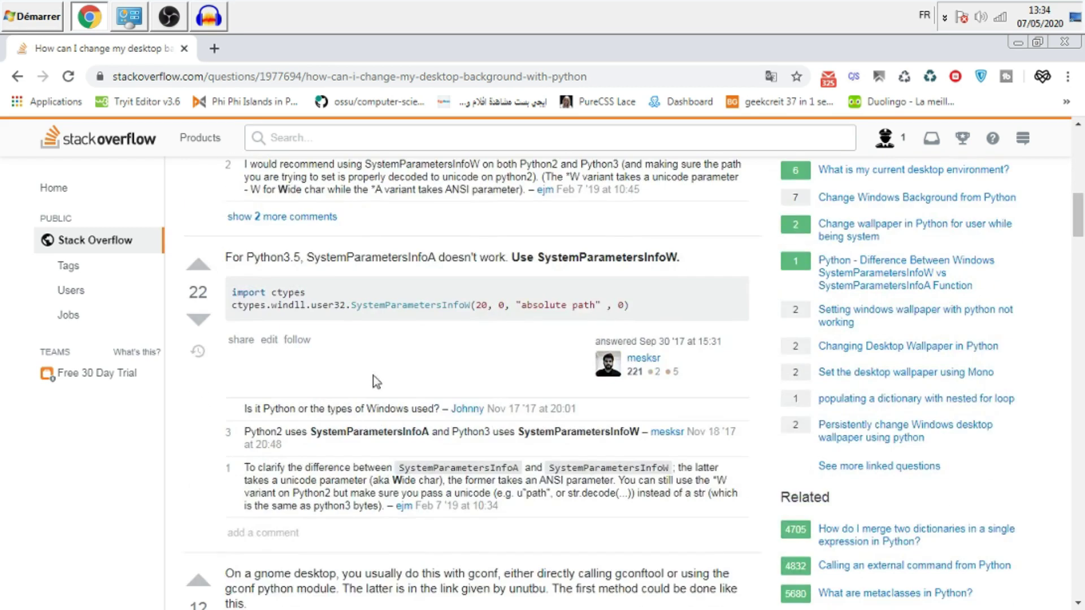
{"action": "scroll", "coordinate": [296, 291], "scroll_direction": "down", "scroll_amount": 1}
{"action": "scroll", "coordinate": [296, 292], "scroll_direction": "up", "scroll_amount": 1}
{"action": "left_click_drag", "start_coordinate": [284, 259], "coordinate": [300, 259]}
{"action": "left_click_drag", "start_coordinate": [233, 292], "coordinate": [434, 311]}
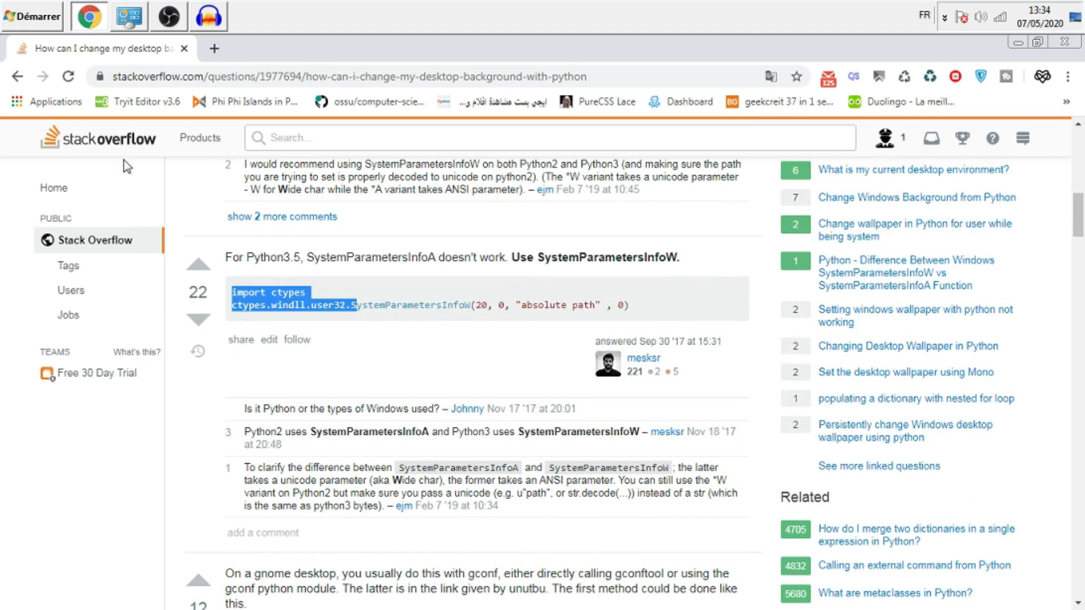
Launch IDLE (Python 3.8.2) beside the answer and run import ctypes.
{"action": "left_click", "coordinate": [9, 12]}
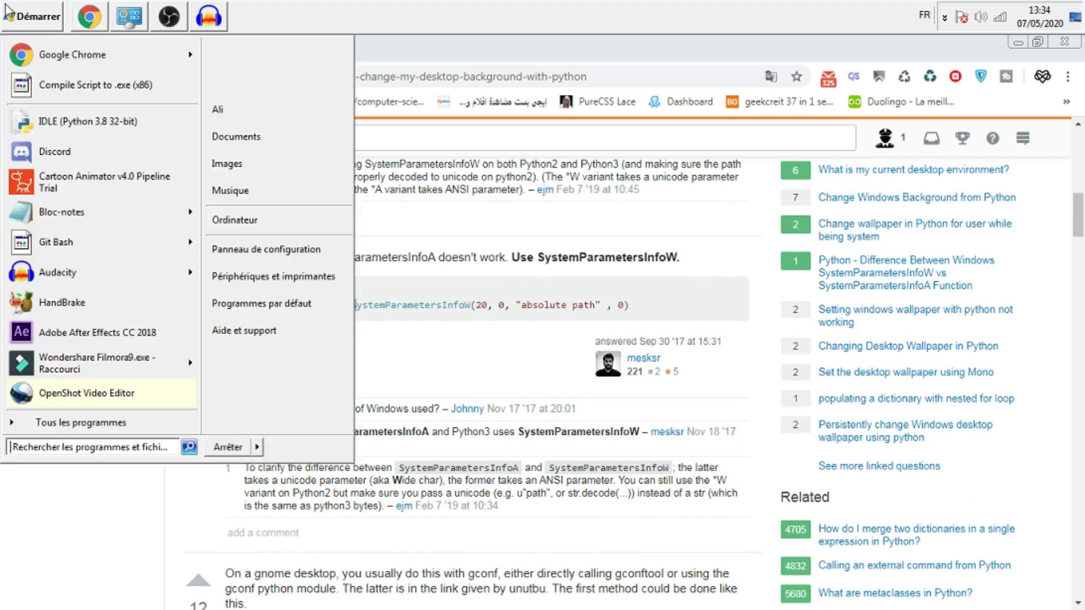
{"action": "left_click", "coordinate": [115, 129]}
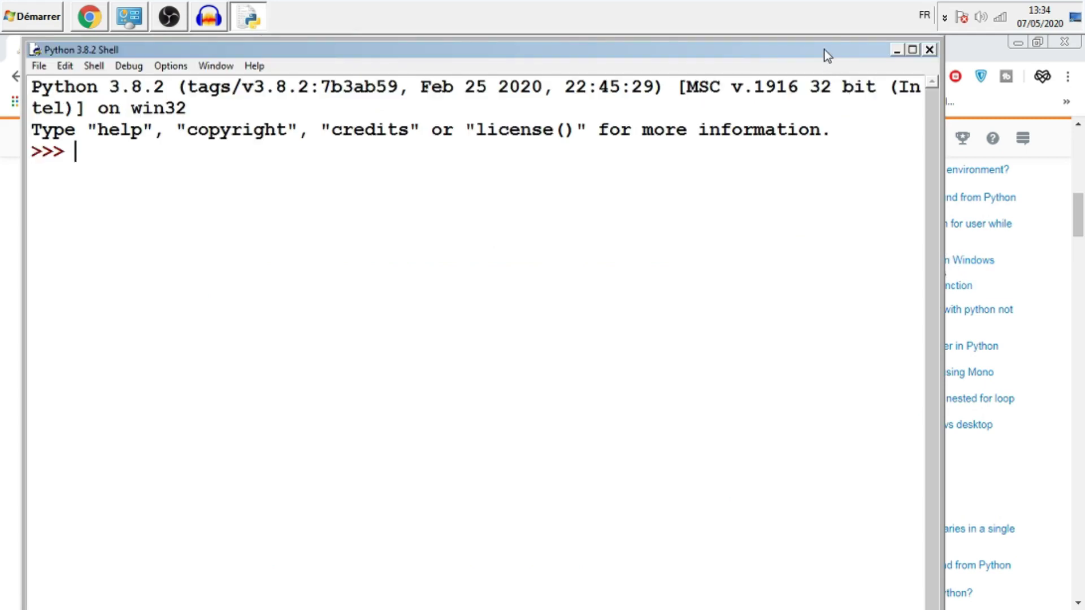
{"action": "left_click_drag", "start_coordinate": [826, 53], "coordinate": [1029, 196]}
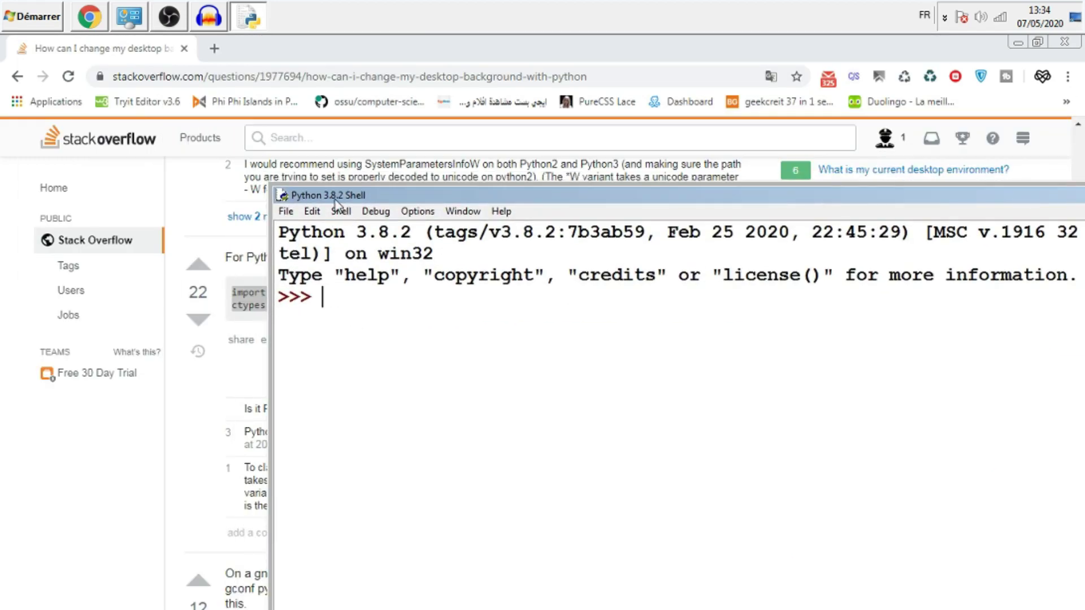
{"action": "left_click_drag", "start_coordinate": [337, 203], "coordinate": [478, 214]}
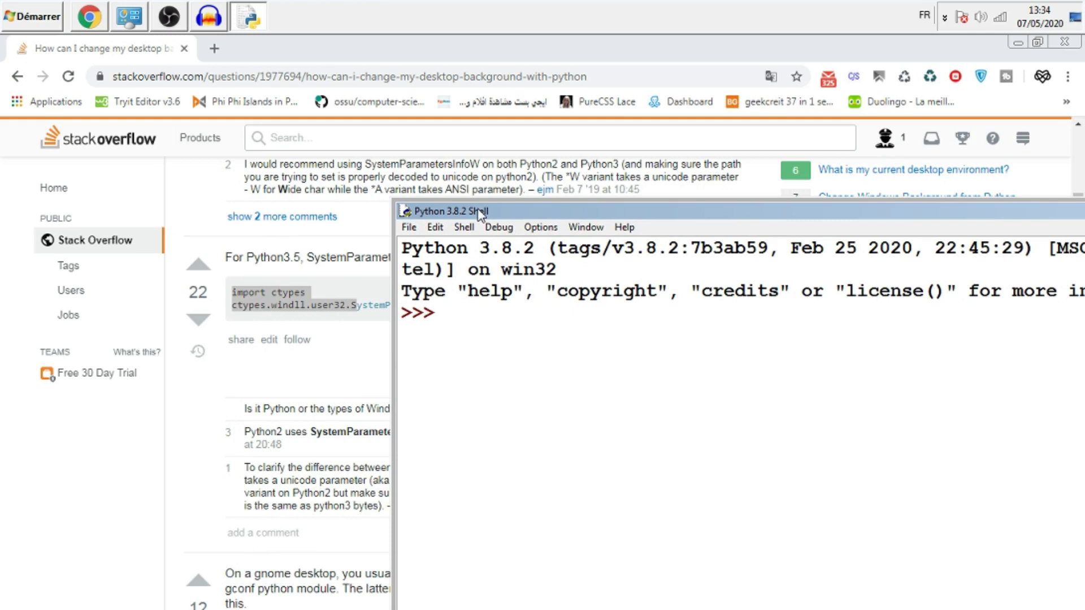
{"action": "type", "text": "import ct"}
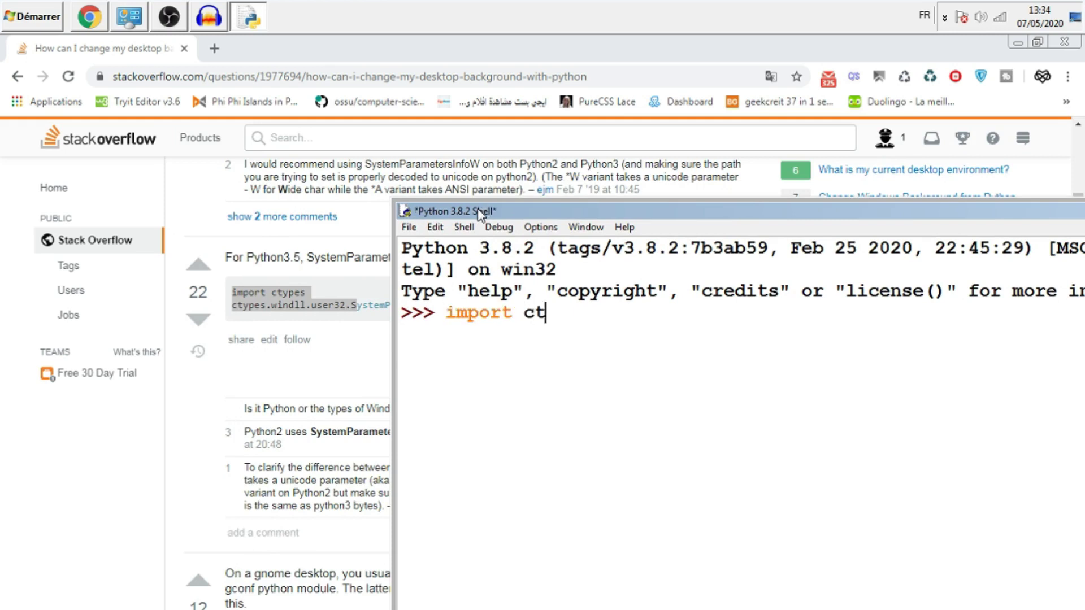
{"action": "type", "text": "up"}
{"action": "key", "text": "BackSpace"}
{"action": "key", "text": "BackSpace"}
{"action": "type", "text": "ypes"}
{"action": "key", "text": "Return"}
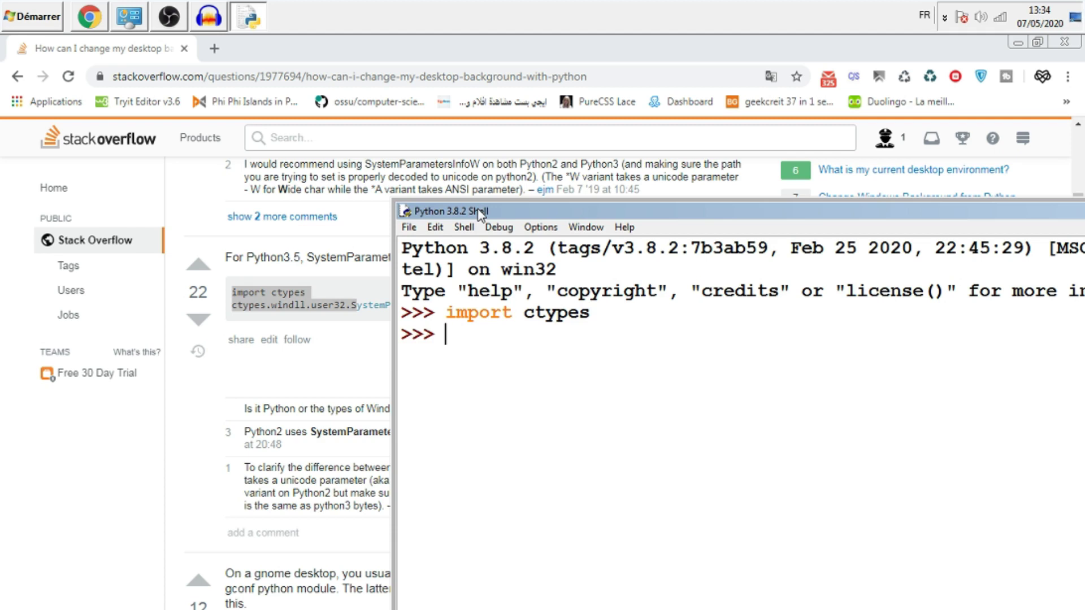
Copy the ctypes.windll SystemParametersInfoW line into the IDLE shell and select its 'absolute path' placeholder.
{"action": "left_click", "coordinate": [291, 318]}
{"action": "double_click", "coordinate": [315, 304]}
{"action": "triple_click", "coordinate": [315, 305]}
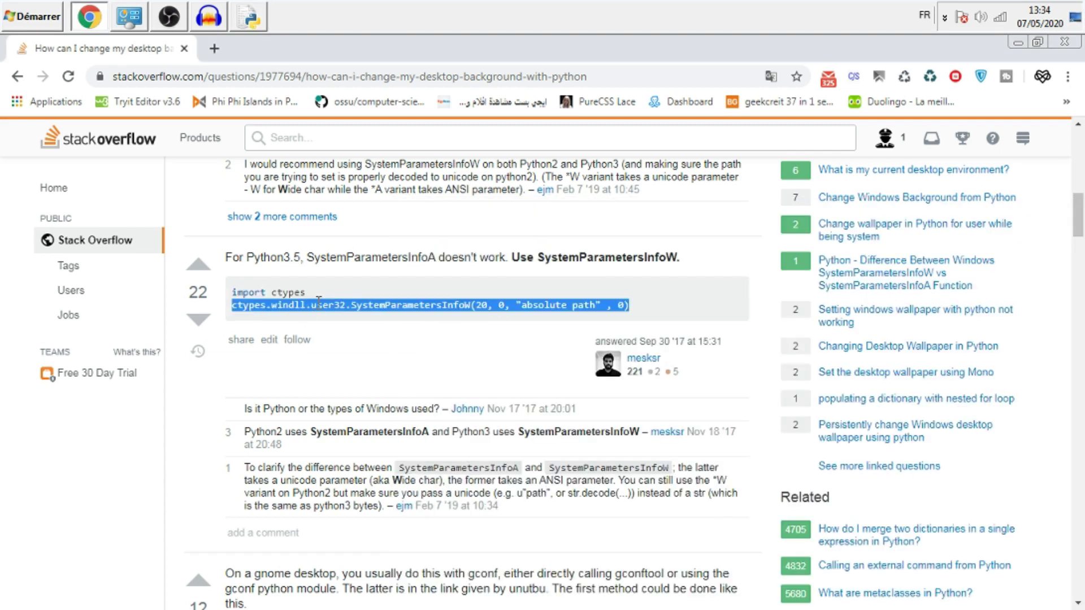
{"action": "key", "text": "ctrl+c"}
{"action": "left_click", "coordinate": [250, 17]}
{"action": "key", "text": "ctrl+v"}
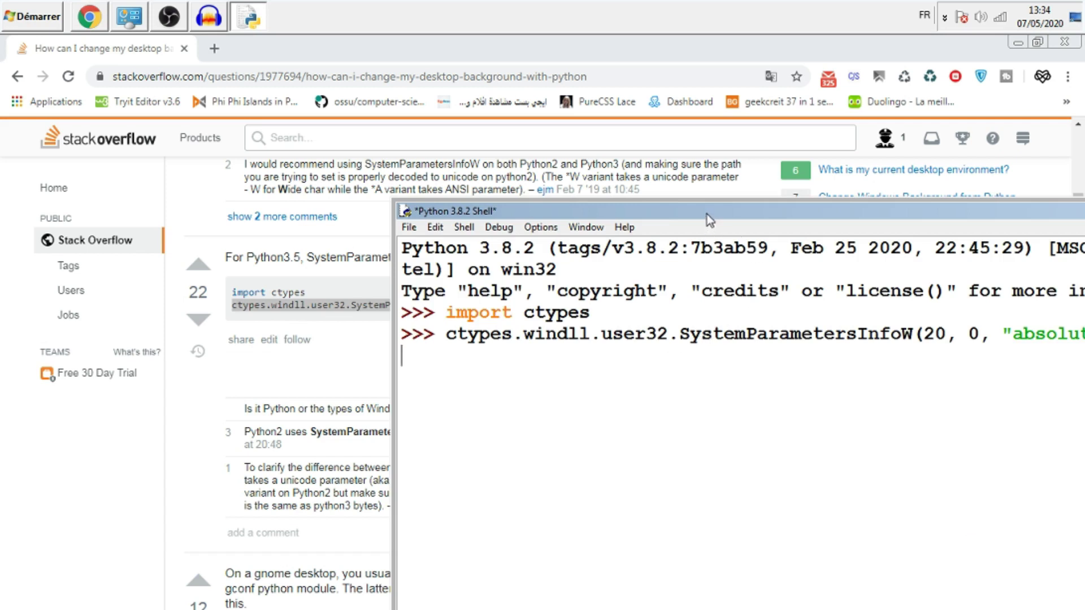
{"action": "left_click_drag", "start_coordinate": [704, 213], "coordinate": [455, 153]}
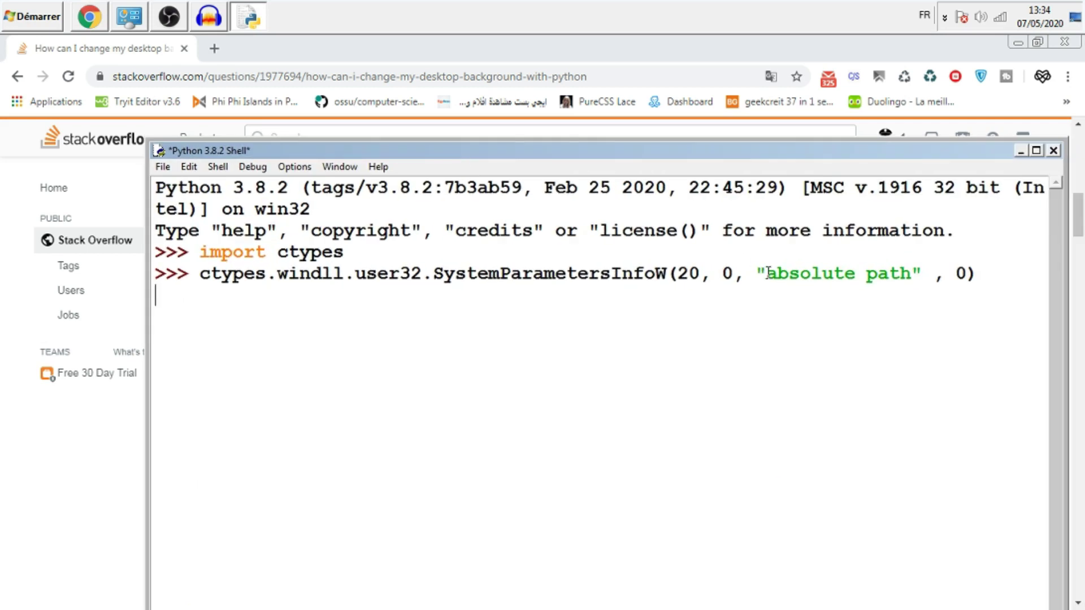
{"action": "left_click_drag", "start_coordinate": [766, 273], "coordinate": [913, 273]}
Open the Food folder from Computer via the Images library.
{"action": "left_click", "coordinate": [4, 10]}
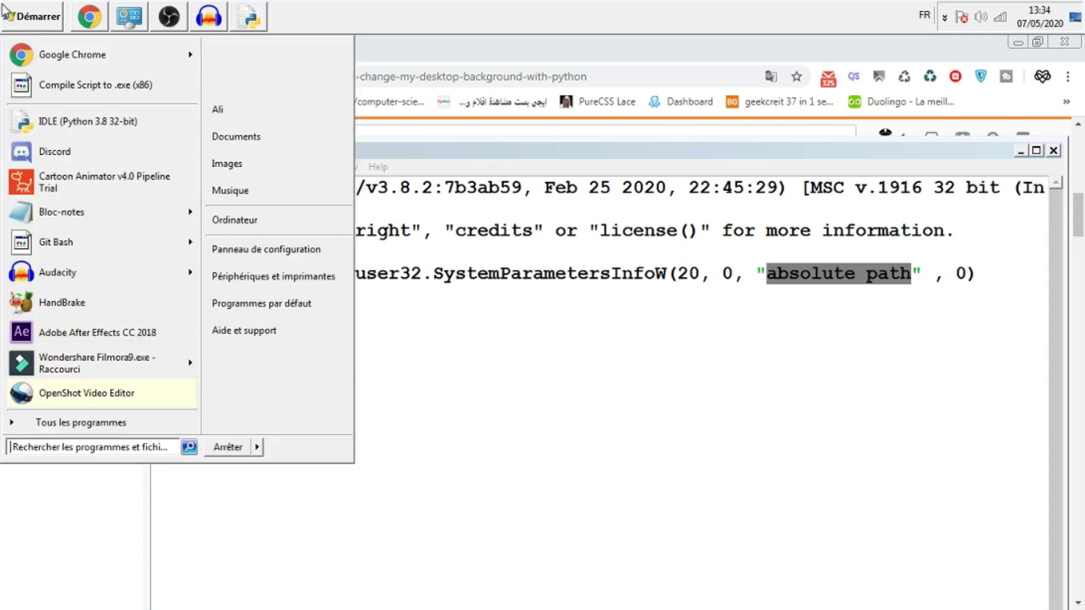
{"action": "left_click", "coordinate": [241, 228]}
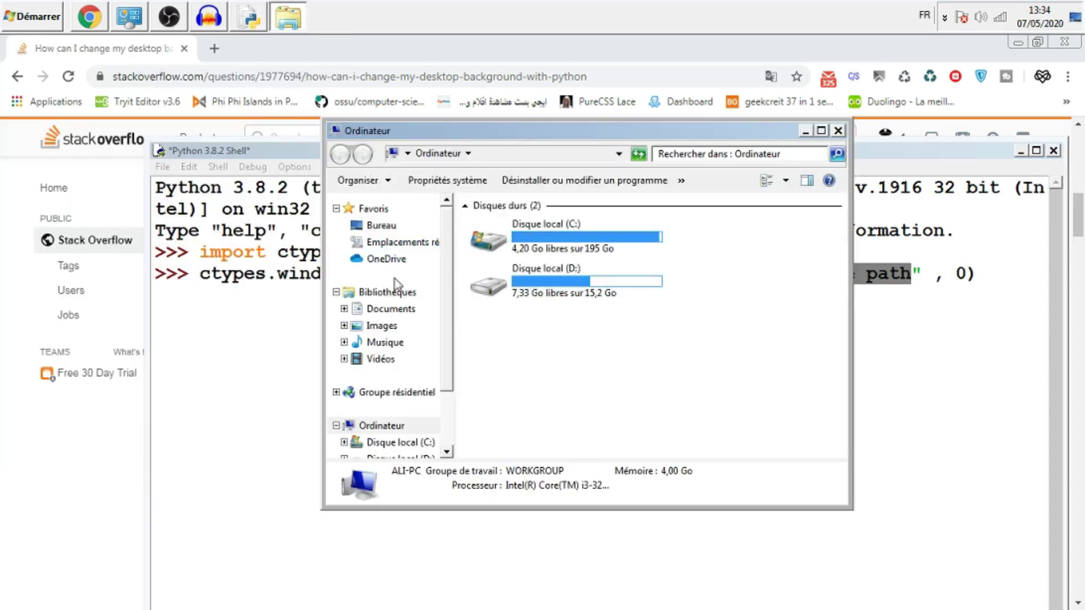
{"action": "left_click", "coordinate": [381, 326]}
{"action": "double_click", "coordinate": [506, 293]}
{"action": "scroll", "coordinate": [506, 296], "scroll_direction": "down", "scroll_amount": 5}
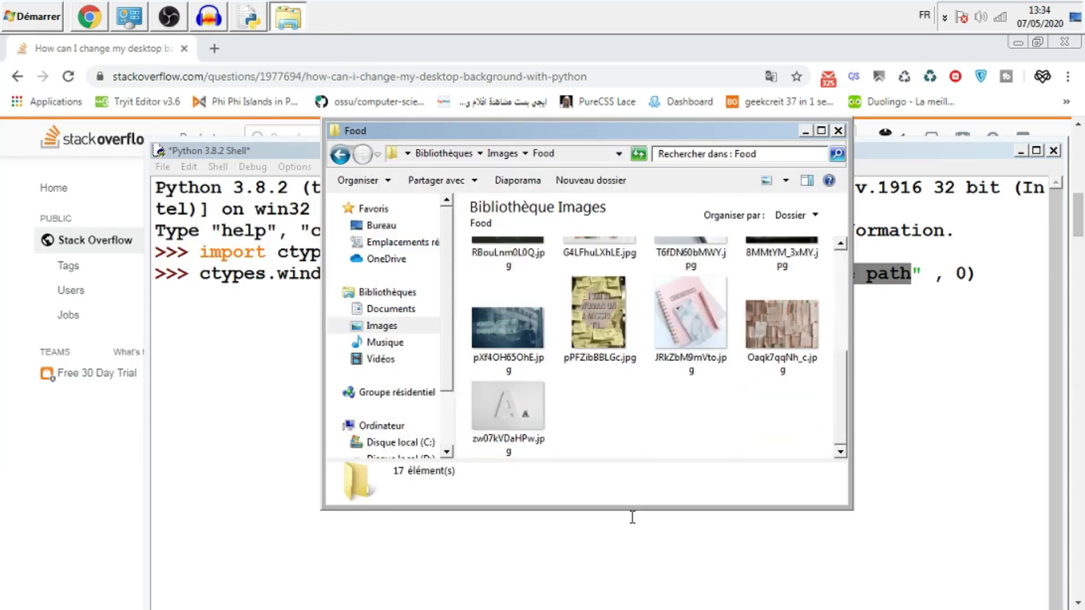
Check zw07kVDaHPw.jpg's location in Properties and make the address bar path editable.
{"action": "right_click", "coordinate": [517, 415]}
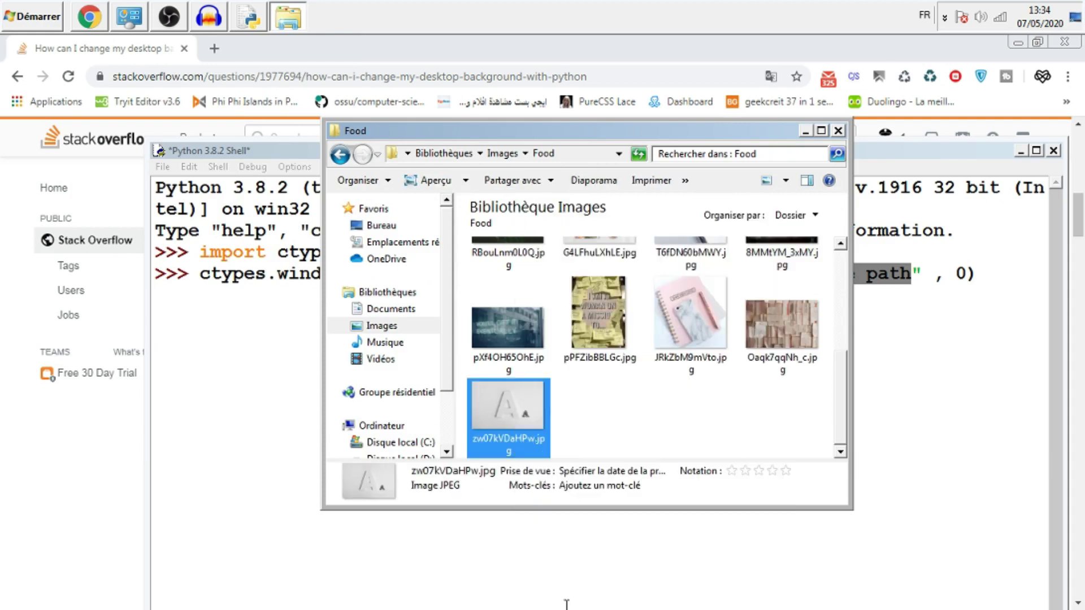
{"action": "left_click", "coordinate": [567, 600]}
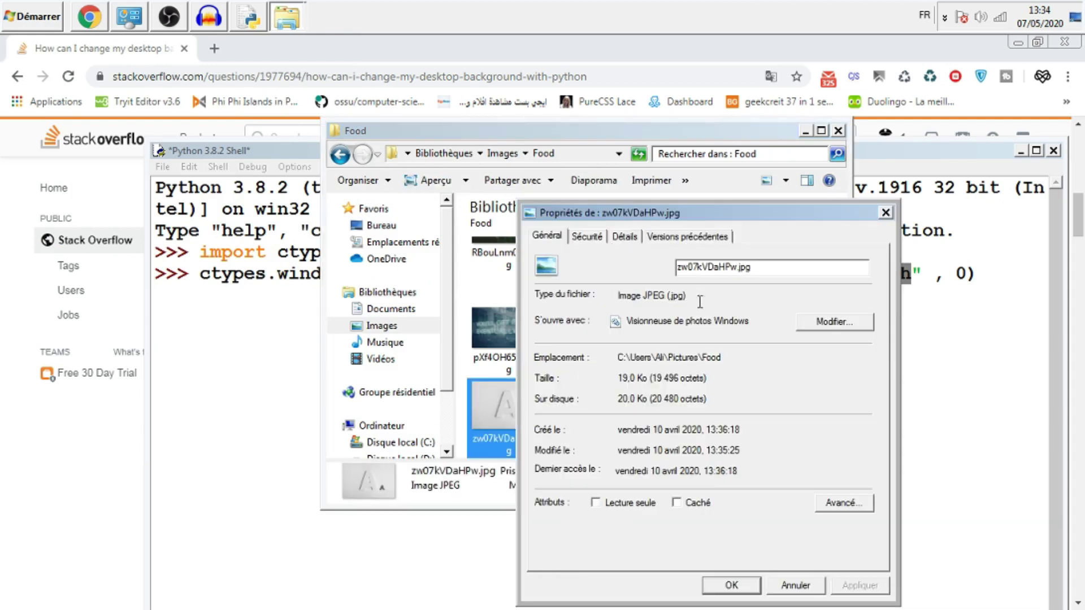
{"action": "left_click_drag", "start_coordinate": [719, 361], "coordinate": [636, 358]}
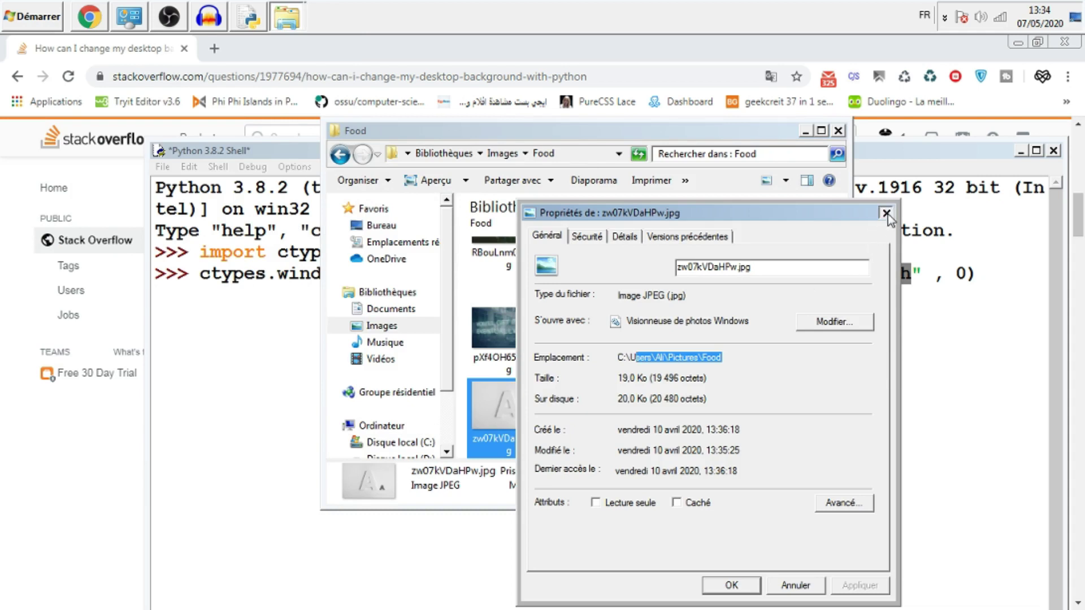
{"action": "left_click", "coordinate": [883, 216]}
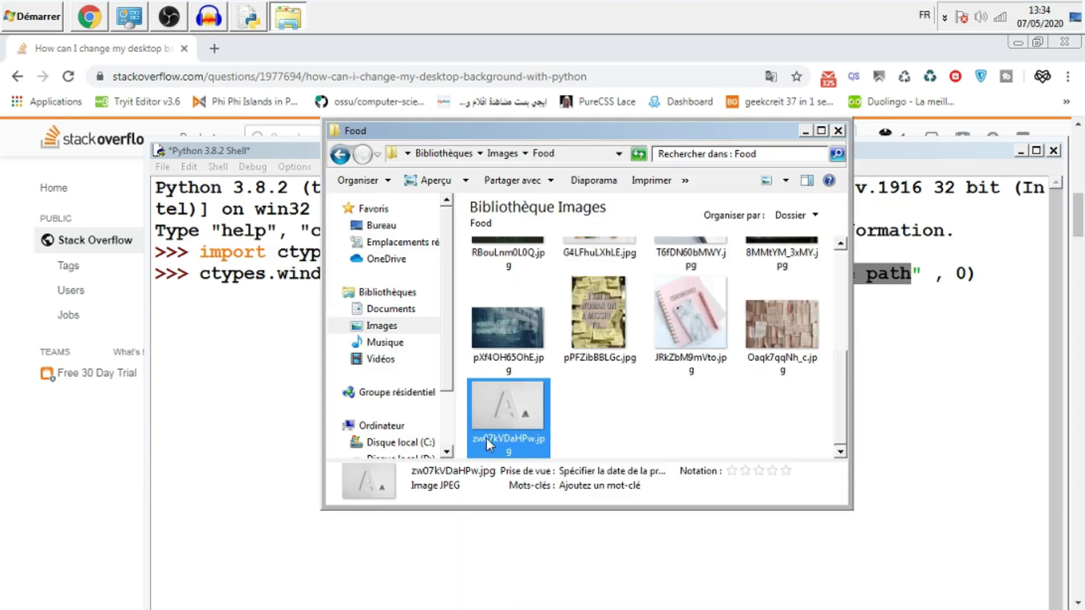
{"action": "left_click", "coordinate": [581, 155]}
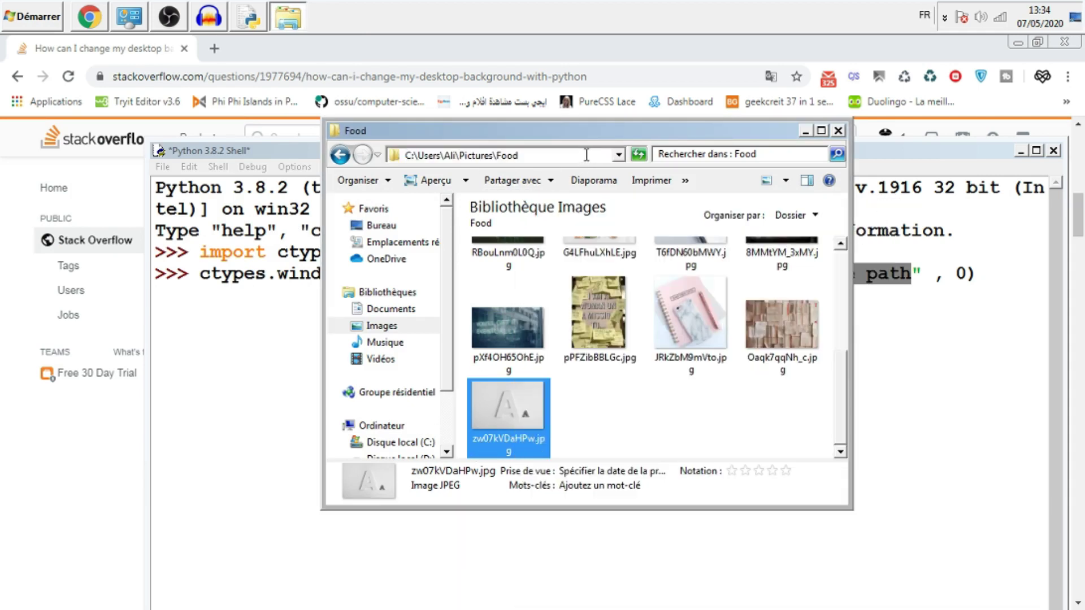
{"action": "type", "text": "\\z"}
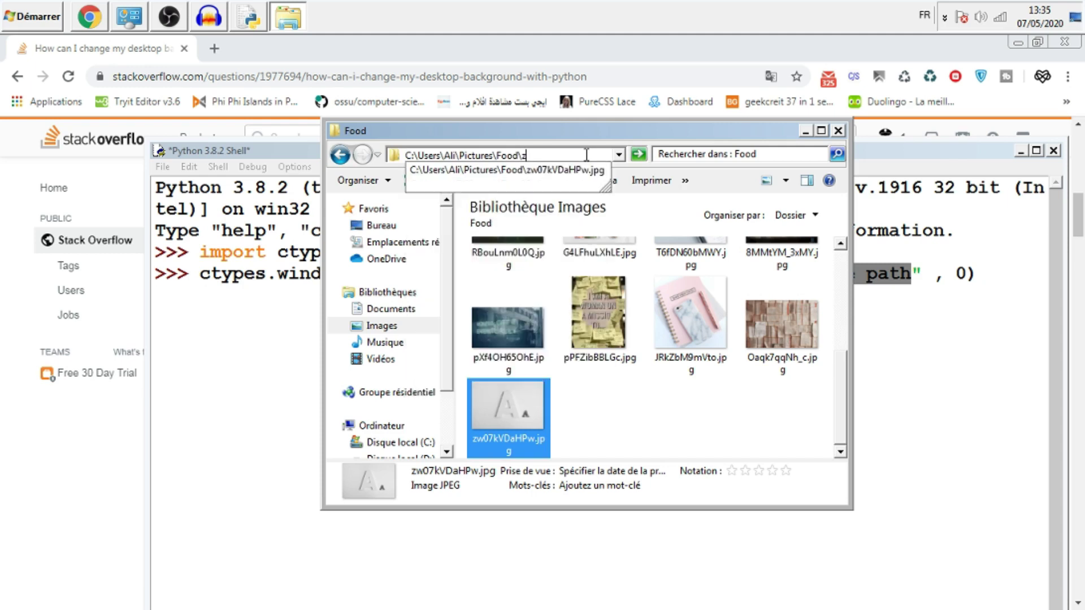
Replace 'absolute path' with the zw07kVDaHPw.jpg path, run the call, and view the wallpaper.
{"action": "key", "text": "Return"}
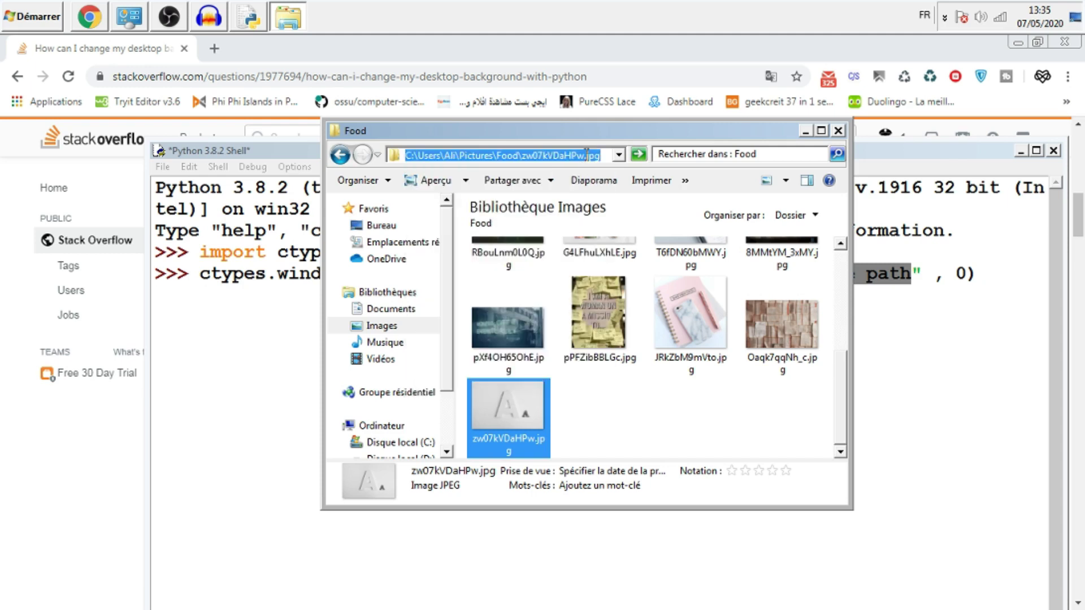
{"action": "left_click_drag", "start_coordinate": [912, 280], "coordinate": [767, 278]}
{"action": "key", "text": "ctrl+v"}
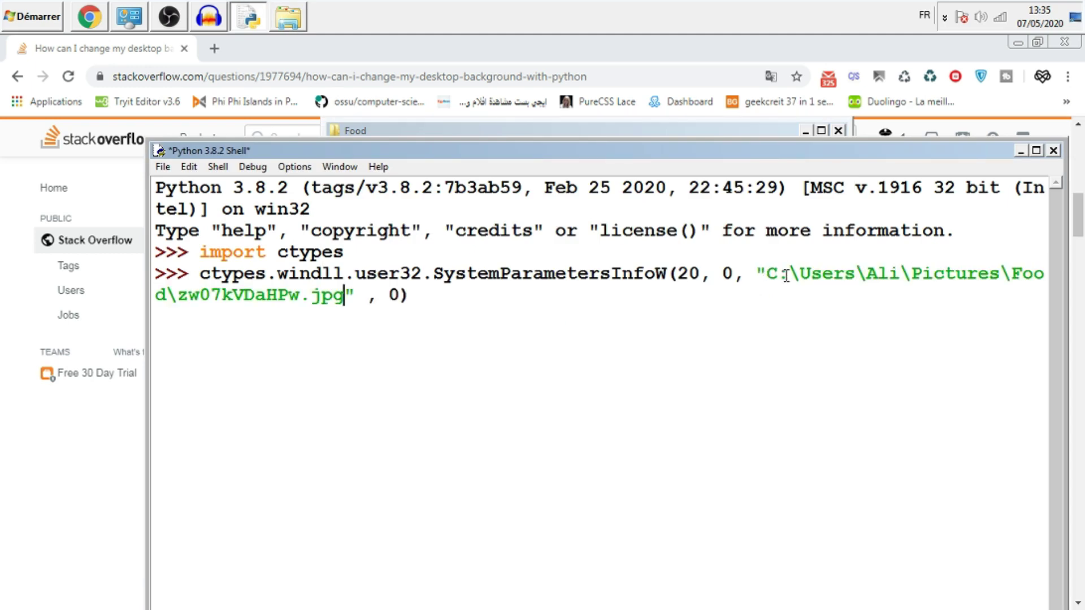
{"action": "left_click", "coordinate": [788, 273]}
{"action": "type", "text": "\\"}
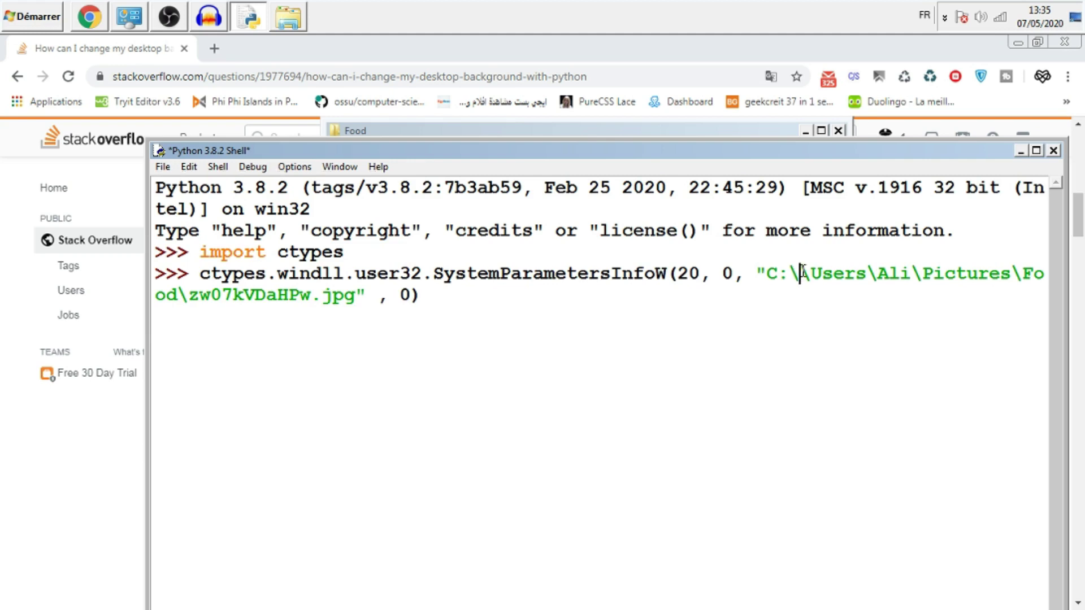
{"action": "type", "text": "\\"}
{"action": "left_click", "coordinate": [389, 261]}
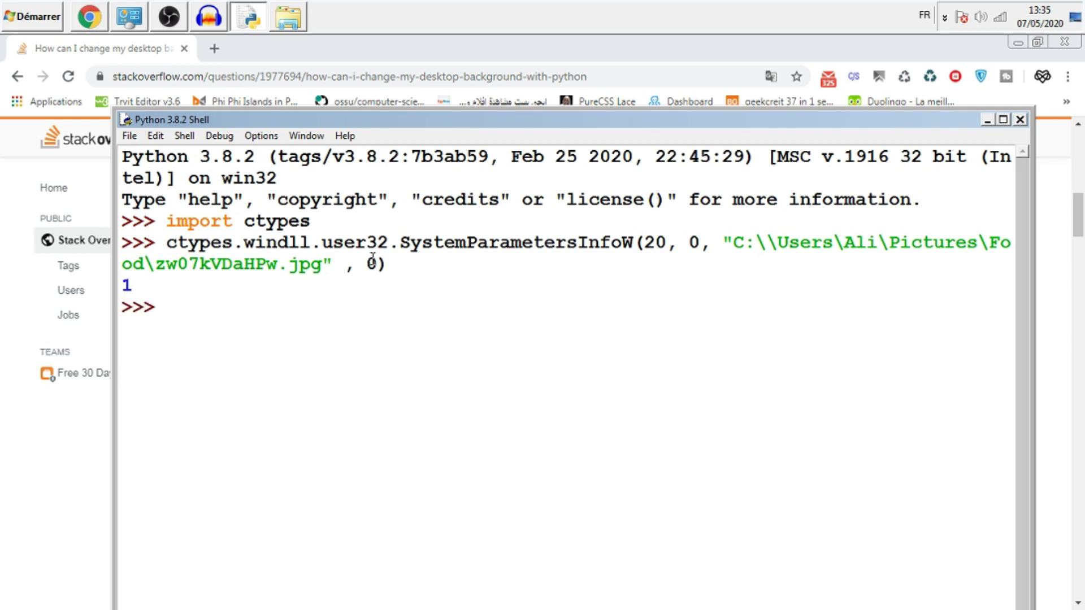
{"action": "left_click", "coordinate": [1074, 18]}
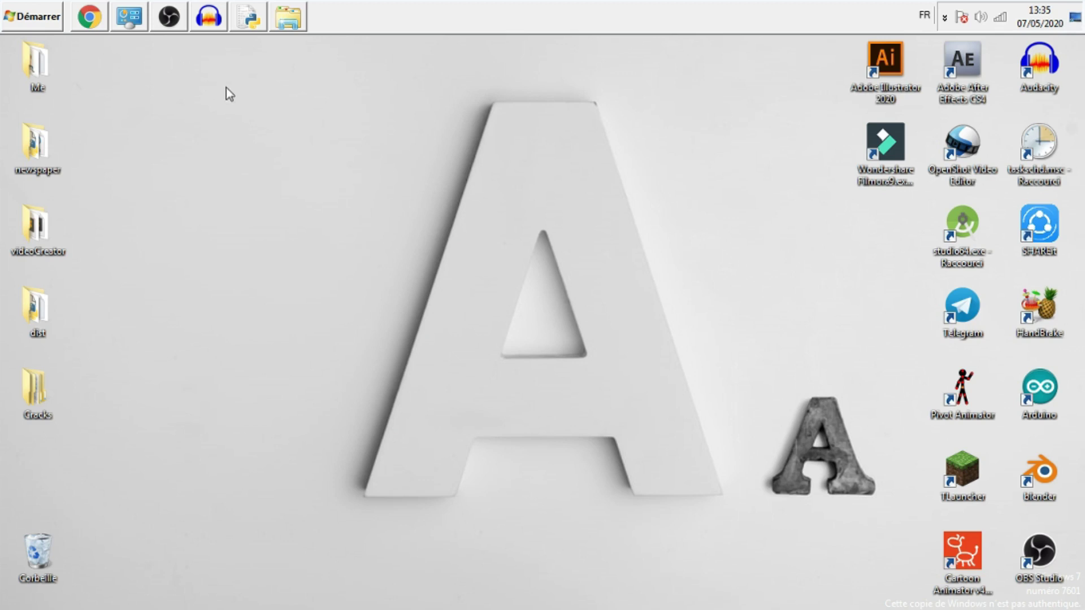
Set the book-pages image Oaqk7qqNh_c.jpg as desktop background and minimise the Food folder.
{"action": "left_click", "coordinate": [287, 16]}
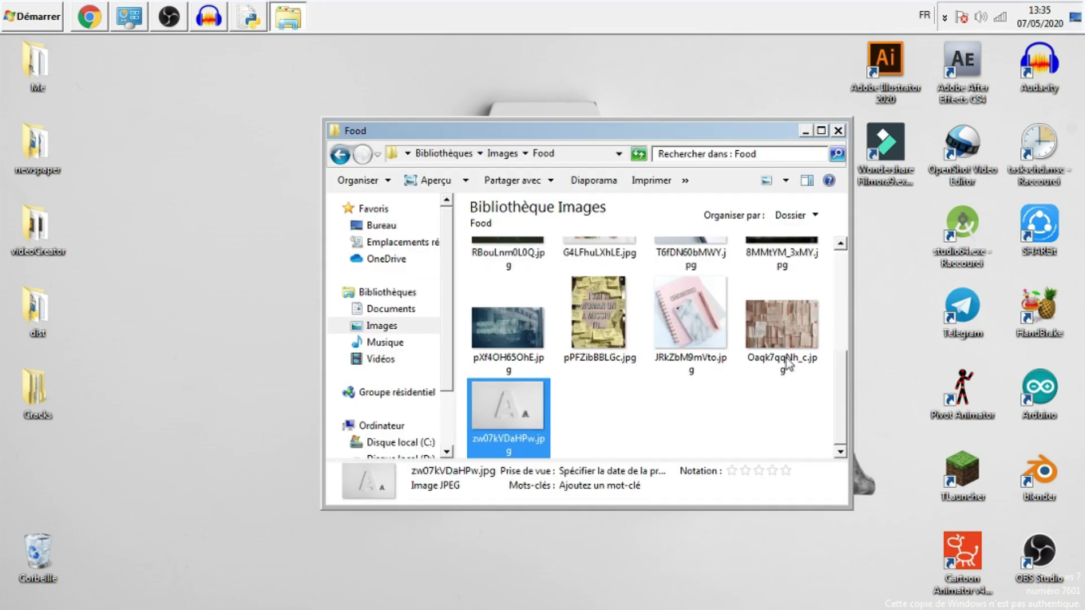
{"action": "right_click", "coordinate": [781, 327]}
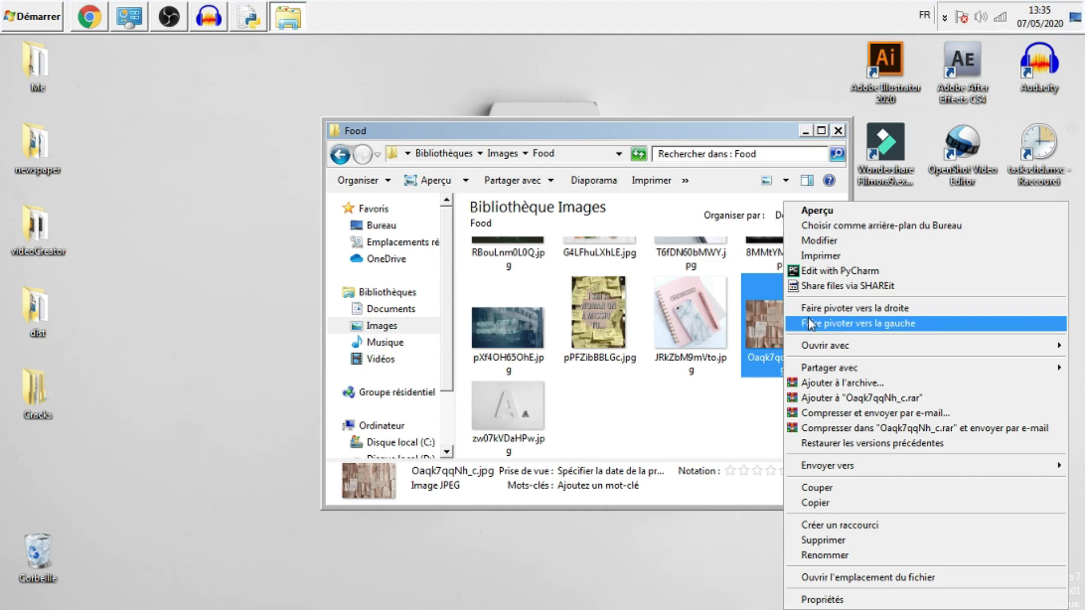
{"action": "left_click", "coordinate": [832, 227]}
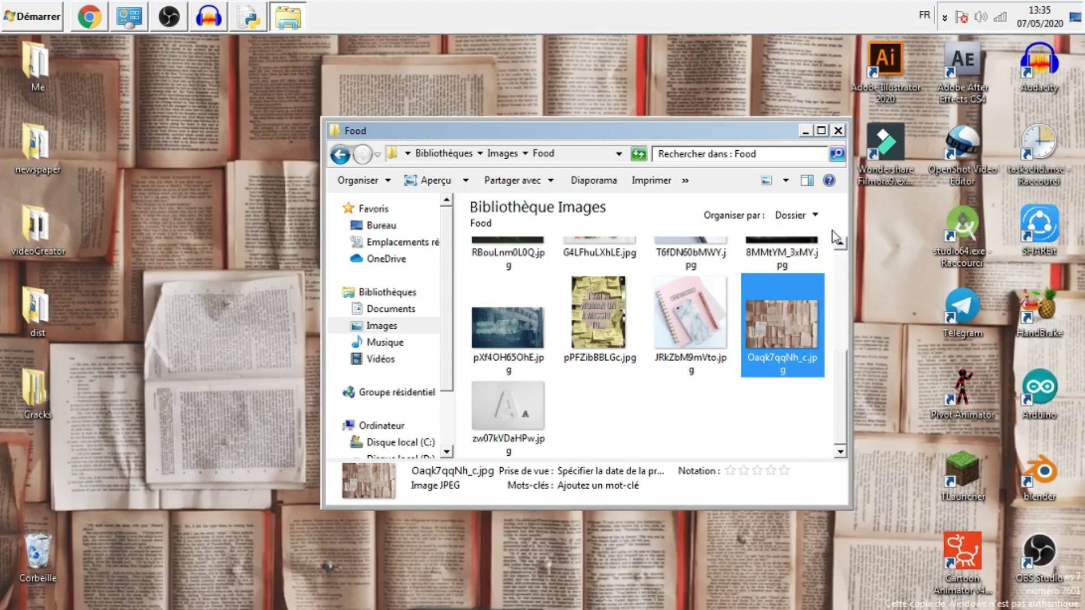
{"action": "left_click", "coordinate": [805, 131]}
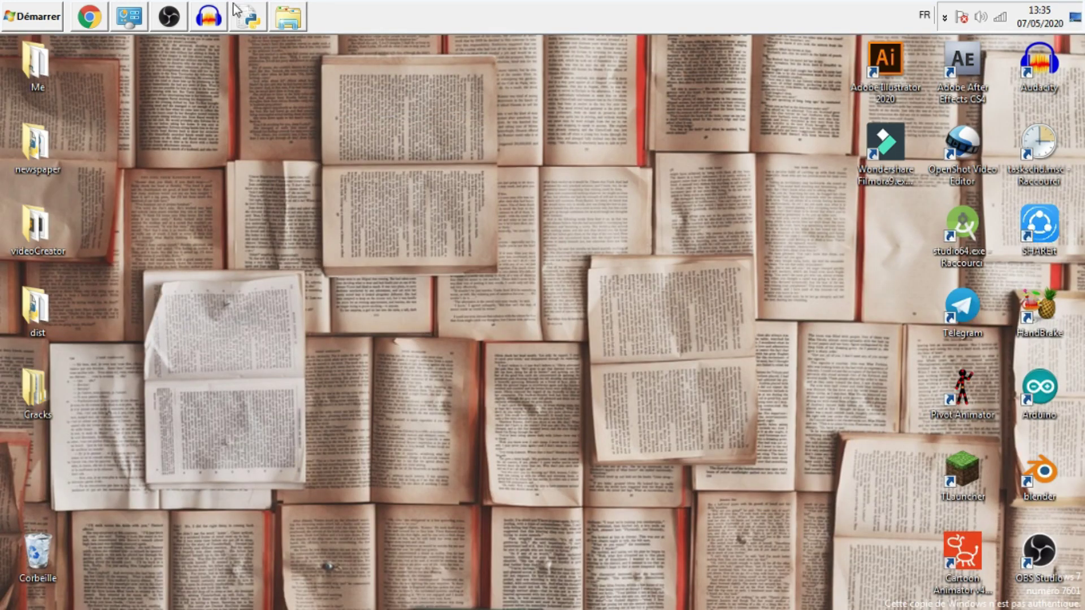
Recall and rerun the SystemParametersInfoW command in IDLE to restore the letter A wallpaper.
{"action": "left_click", "coordinate": [250, 18]}
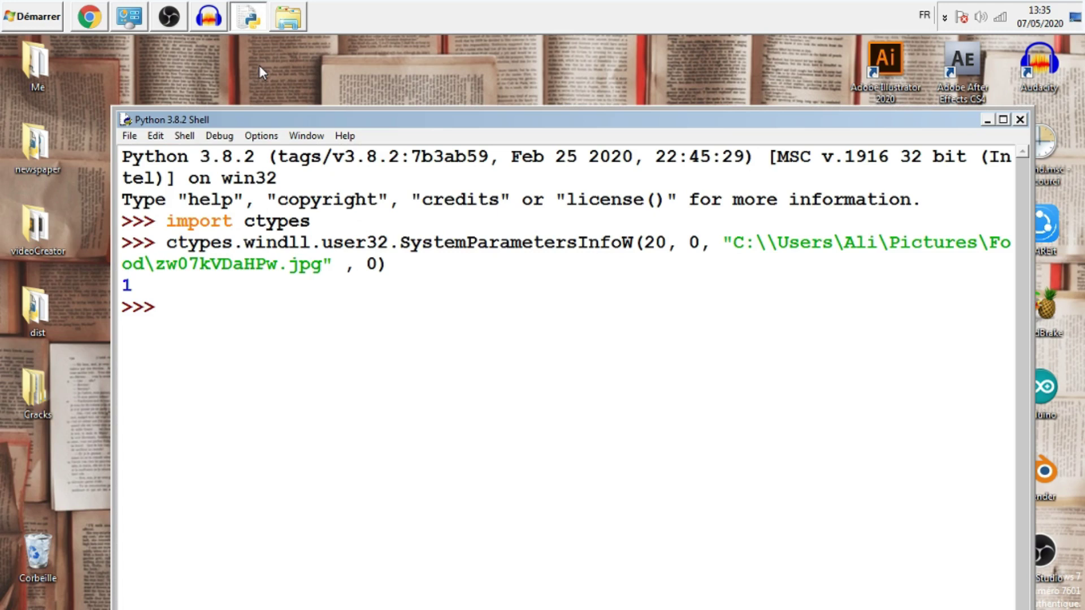
{"action": "key", "text": "Up"}
{"action": "key", "text": "Up"}
{"action": "key", "text": "Return"}
{"action": "key", "text": "Return"}
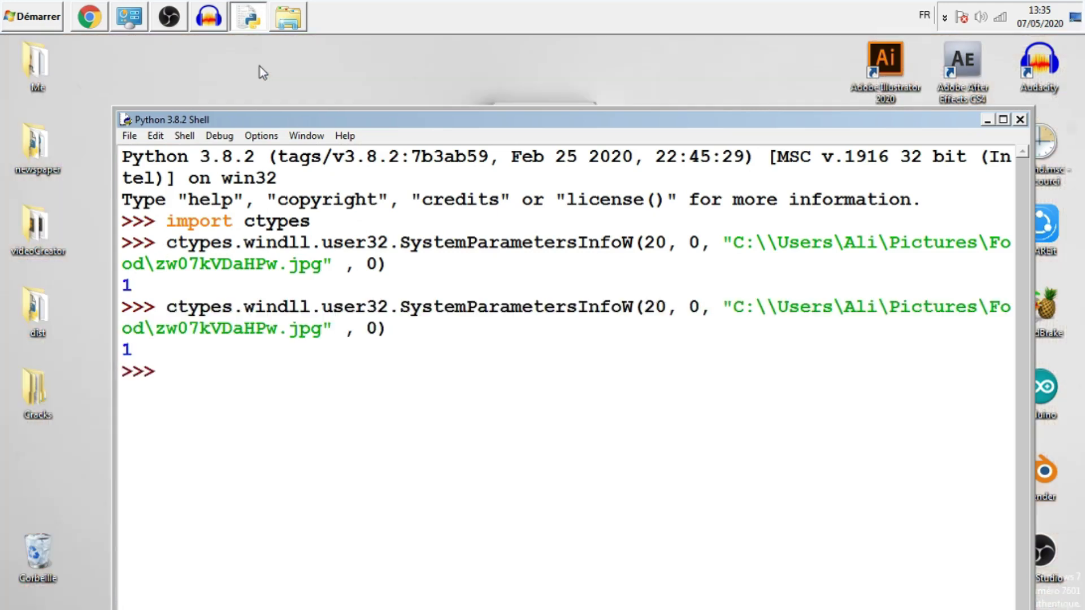
{"action": "mouse_move", "coordinate": [322, 120]}
{"action": "left_mouse_down"}
{"action": "mouse_move", "coordinate": [388, 304]}
{"action": "mouse_move", "coordinate": [343, 519]}
{"action": "mouse_move", "coordinate": [408, 103]}
{"action": "left_mouse_up"}
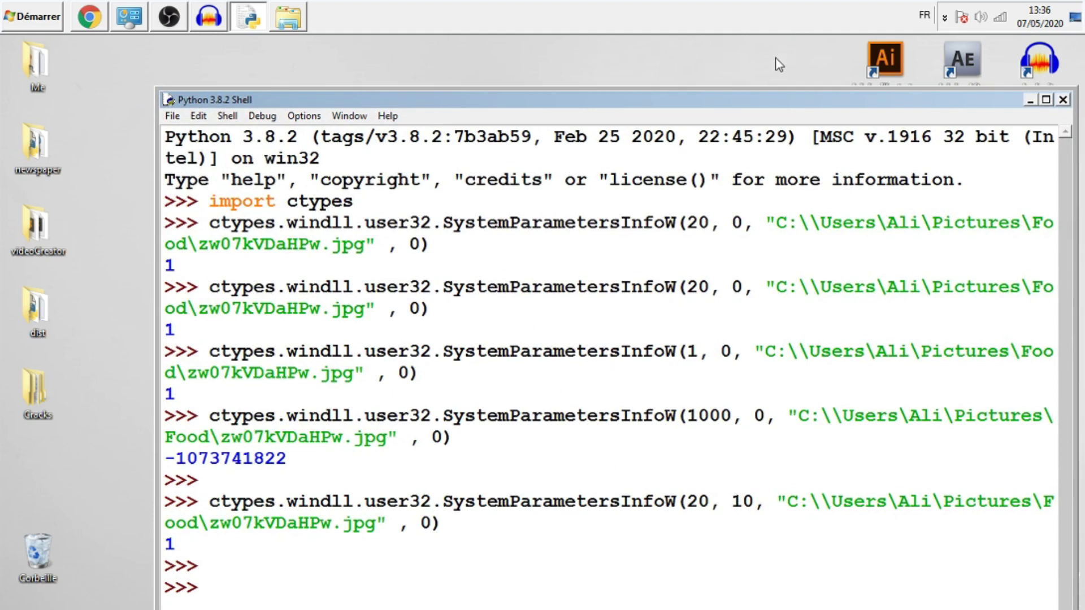
{"action": "mouse_move", "coordinate": [757, 100]}
{"action": "left_mouse_down"}
{"action": "mouse_move", "coordinate": [723, 400]}
{"action": "mouse_move", "coordinate": [395, 329]}
{"action": "left_mouse_up"}
Close the shell, undo the deletion of changingBackground.py, and open it with Edit with IDLE.
{"action": "left_click", "coordinate": [701, 331]}
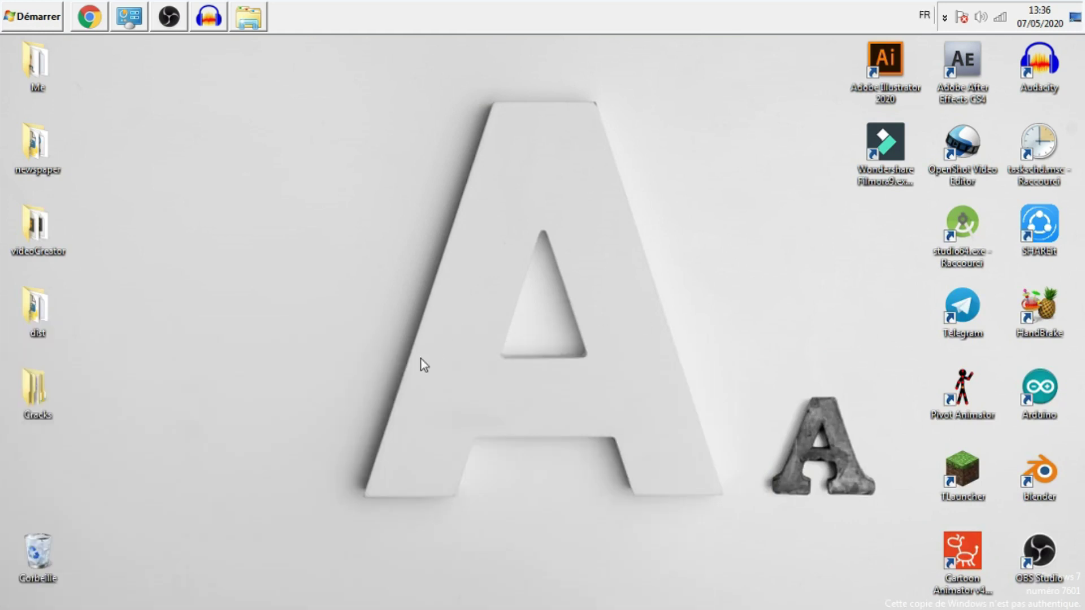
{"action": "right_click", "coordinate": [413, 222]}
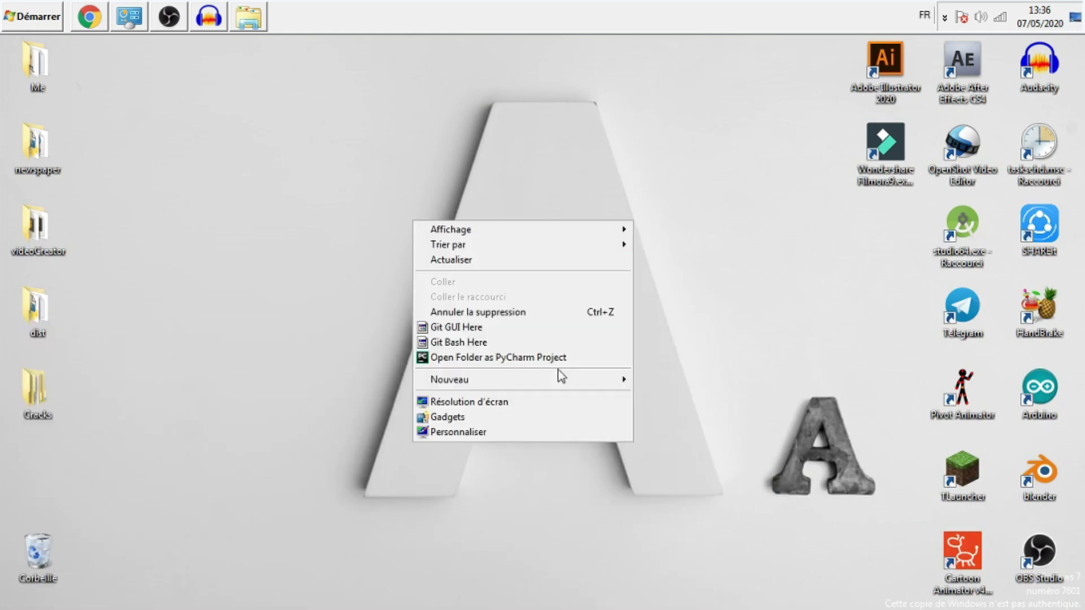
{"action": "left_click", "coordinate": [475, 311]}
{"action": "key", "text": "Return"}
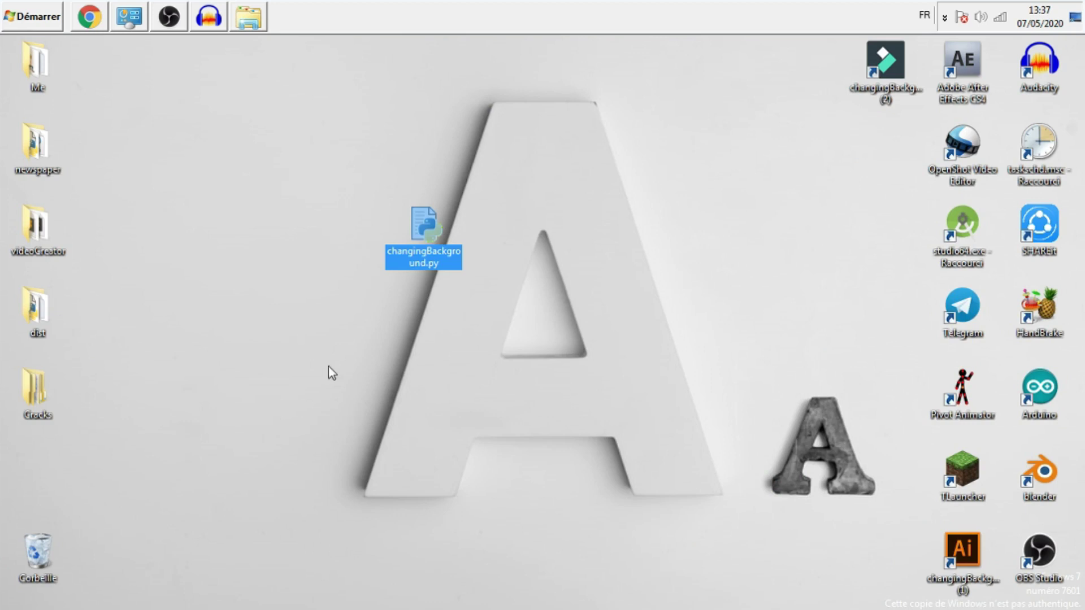
{"action": "right_click", "coordinate": [413, 229]}
{"action": "mouse_move", "coordinate": [458, 250]}
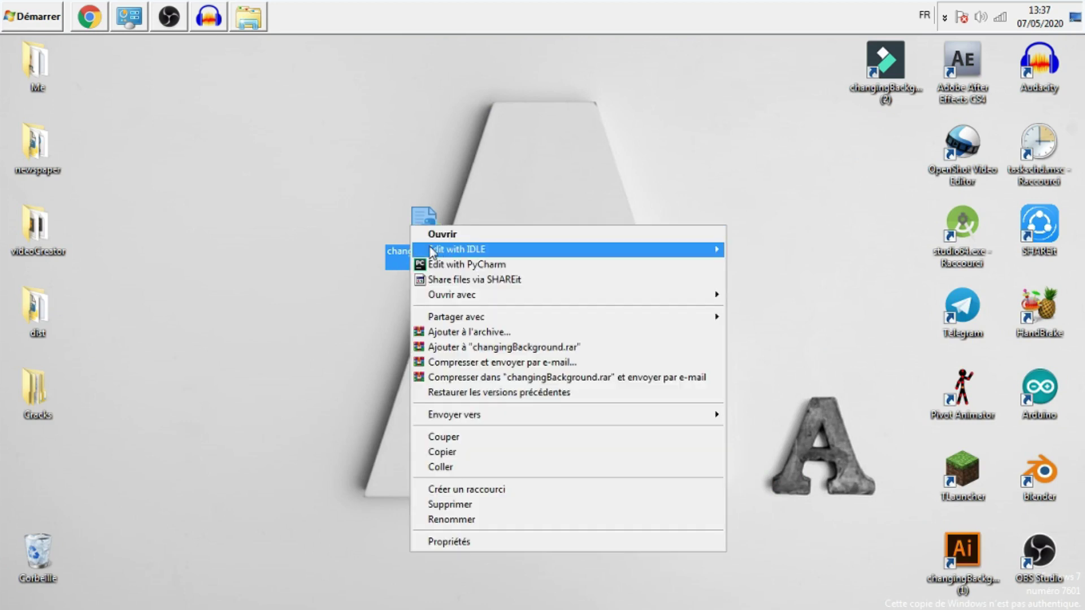
{"action": "left_click", "coordinate": [751, 250]}
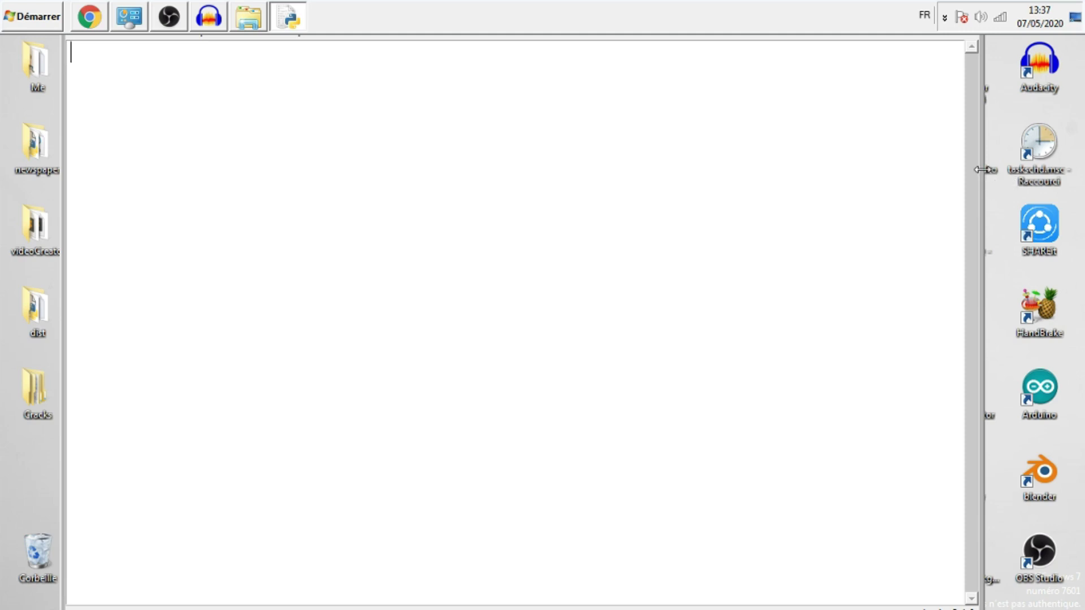
{"action": "type", "text": "import cy"}
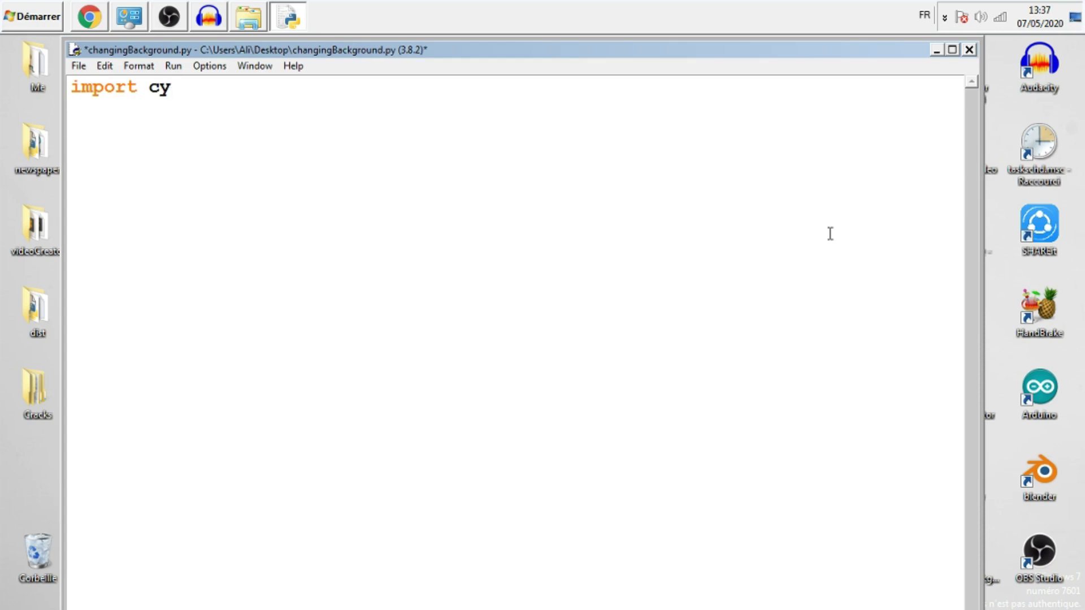
Write import ctypes, then paste the image path and the SystemParametersInfoW line into the script.
{"action": "key", "text": "BackSpace"}
{"action": "type", "text": "types"}
{"action": "key", "text": "Return"}
{"action": "key", "text": "Return"}
{"action": "type", "text": "*"}
{"action": "key", "text": "BackSpace"}
{"action": "type", "text": "C:\\Users\\Ali\\Pictures\\Food\\zw07kVDaHPw.jpg"}
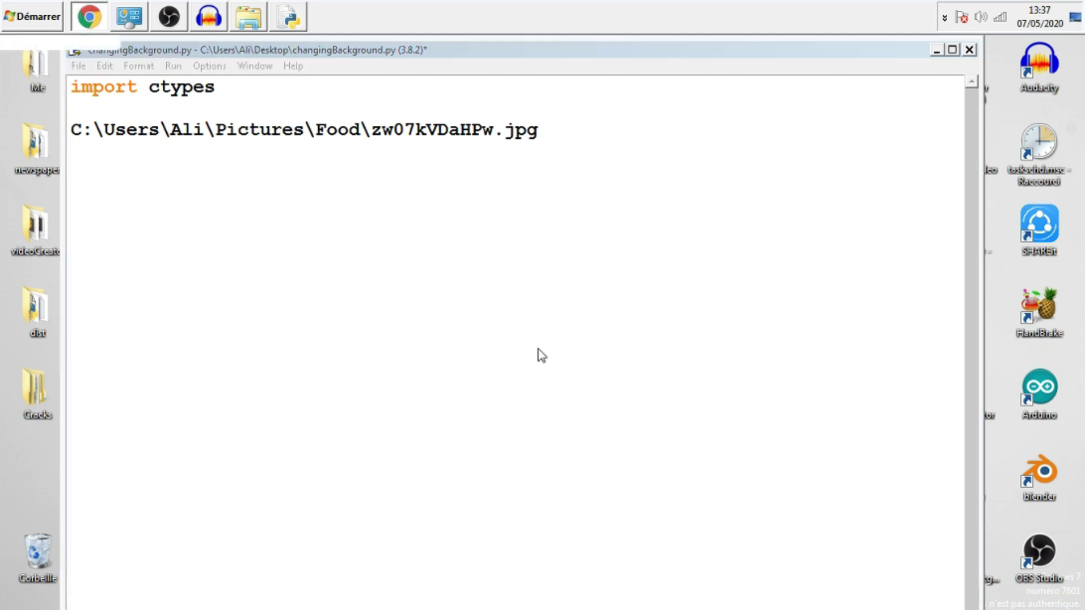
{"action": "left_click", "coordinate": [87, 15]}
{"action": "left_click", "coordinate": [275, 24]}
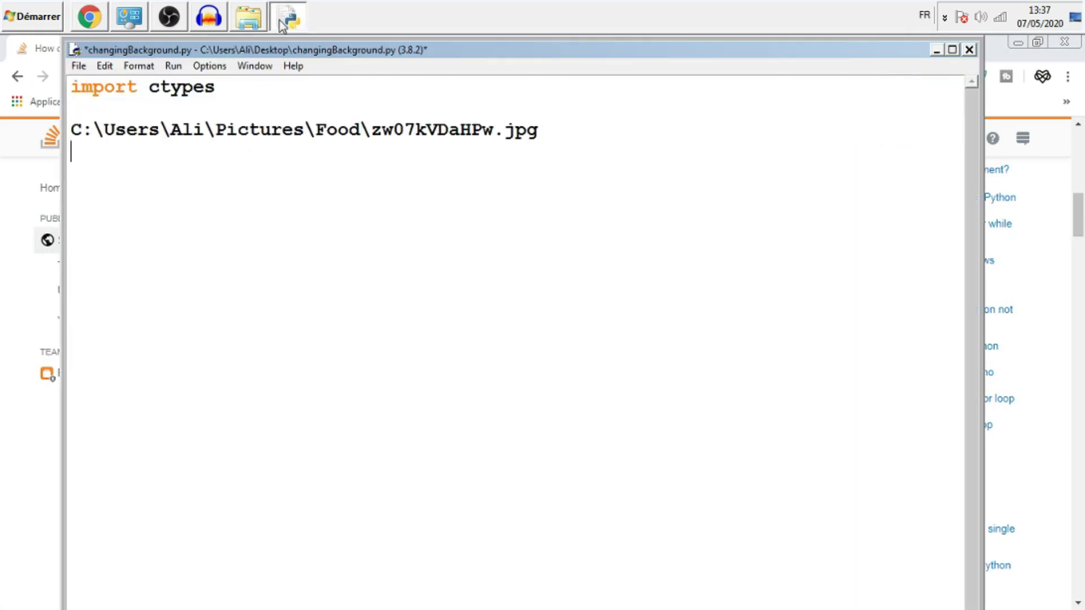
{"action": "type", "text": "ctypes.windll.user32.SystemParametersInfoW(20, 0, \"absolute path\" , 0)"}
{"action": "key", "text": "Return"}
Move the path into the call over 'absolute path', escape the backslash, and save.
{"action": "triple_click", "coordinate": [90, 133]}
{"action": "key", "text": "ctrl+c"}
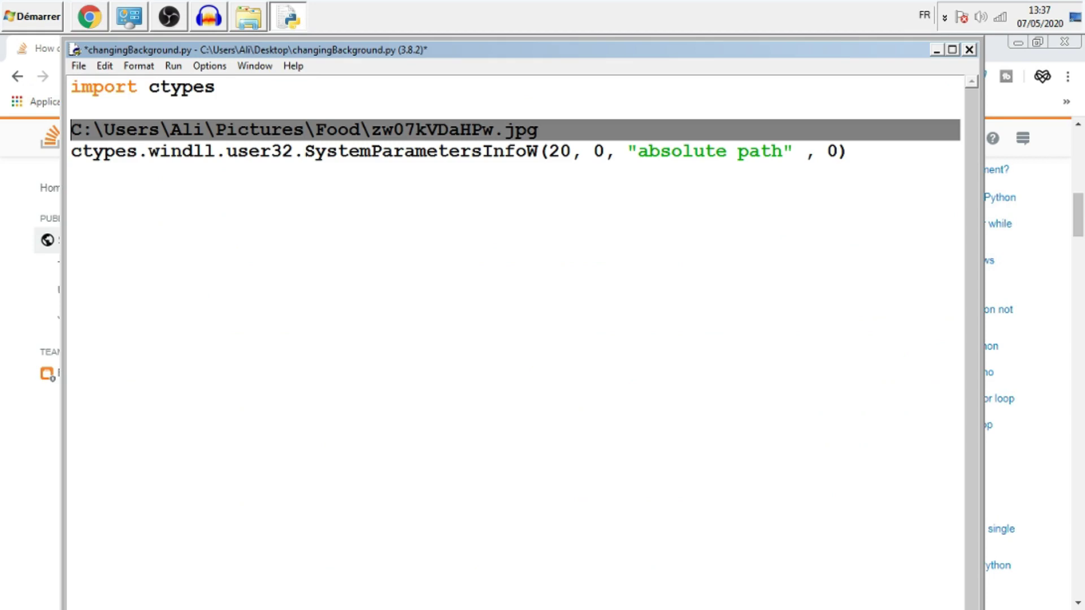
{"action": "left_click_drag", "start_coordinate": [538, 131], "coordinate": [38, 124]}
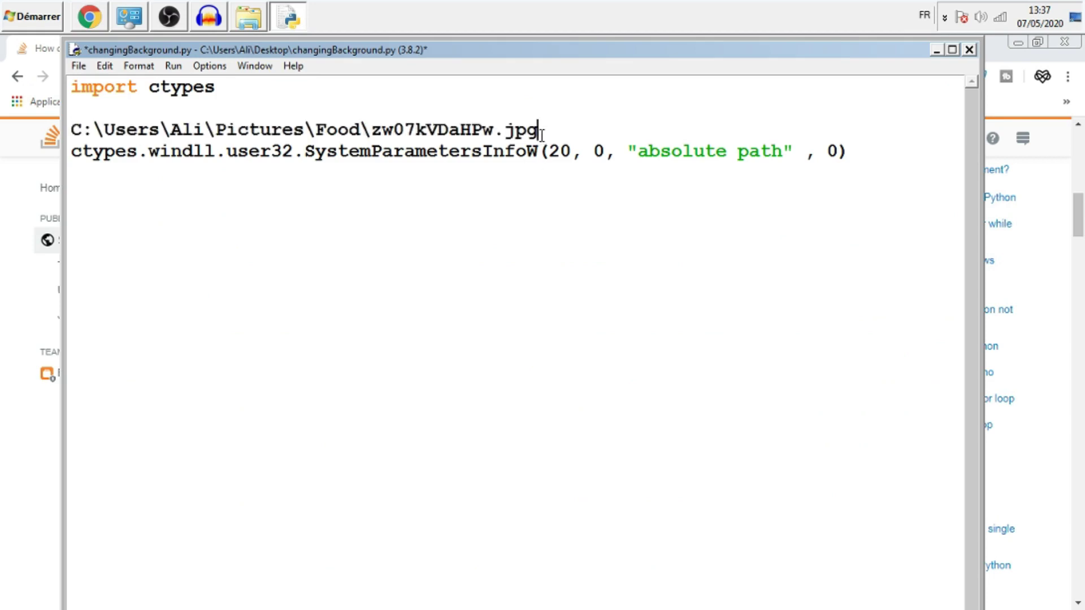
{"action": "key", "text": "Delete"}
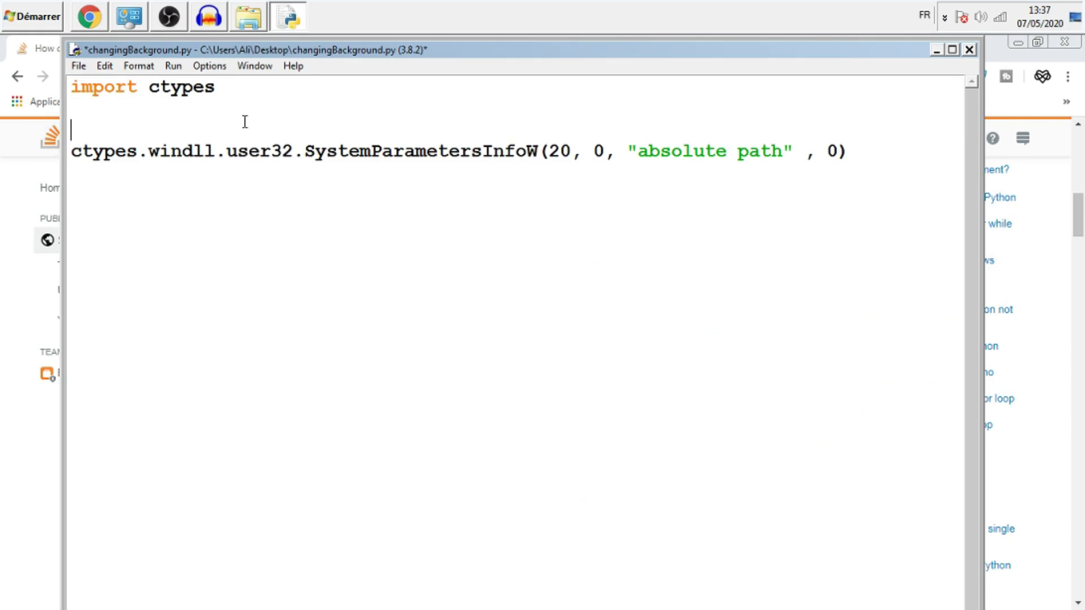
{"action": "left_click_drag", "start_coordinate": [637, 159], "coordinate": [787, 158]}
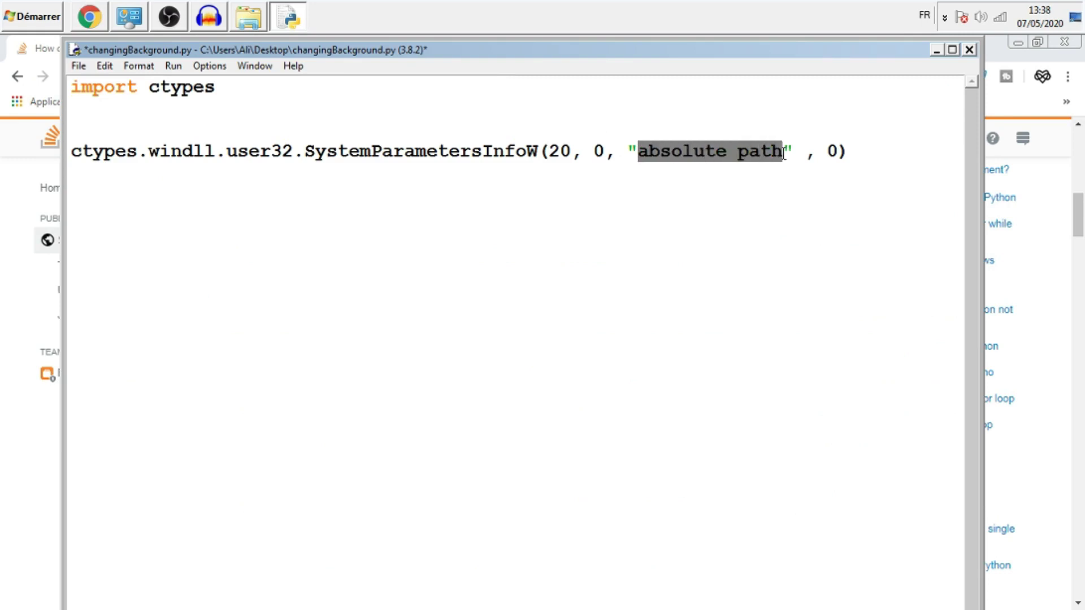
{"action": "key", "text": "ctrl+v"}
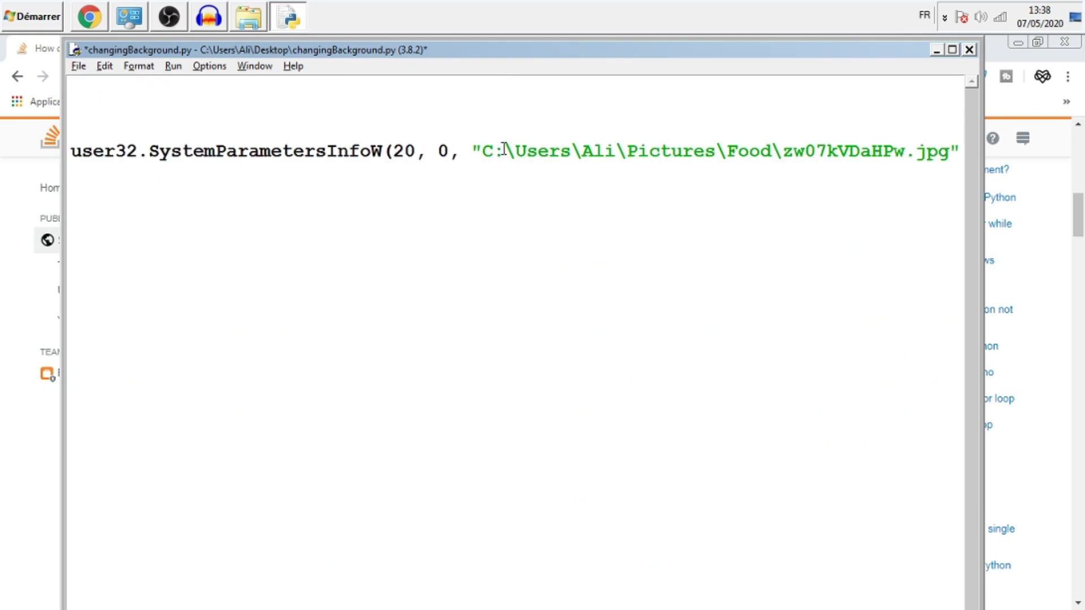
{"action": "left_click", "coordinate": [504, 151]}
{"action": "type", "text": "\\"}
{"action": "key", "text": "ctrl+s"}
{"action": "left_click_drag", "start_coordinate": [168, 178], "coordinate": [8, 95]}
{"action": "left_click", "coordinate": [196, 119]}
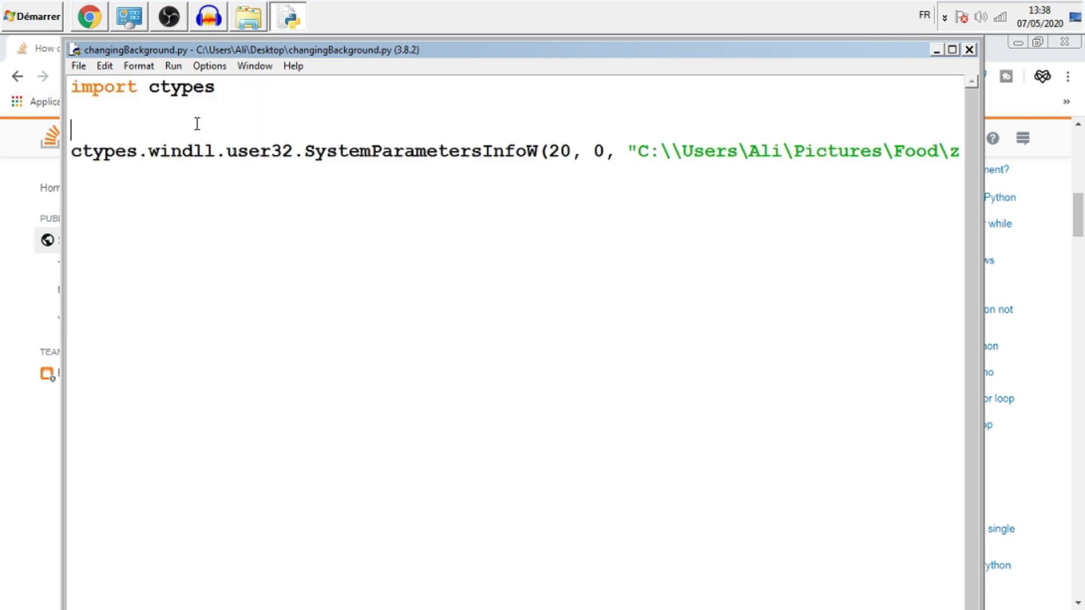
Run changingBackground.py with Run Module, then close the Python Shell and the editor.
{"action": "left_click", "coordinate": [173, 66]}
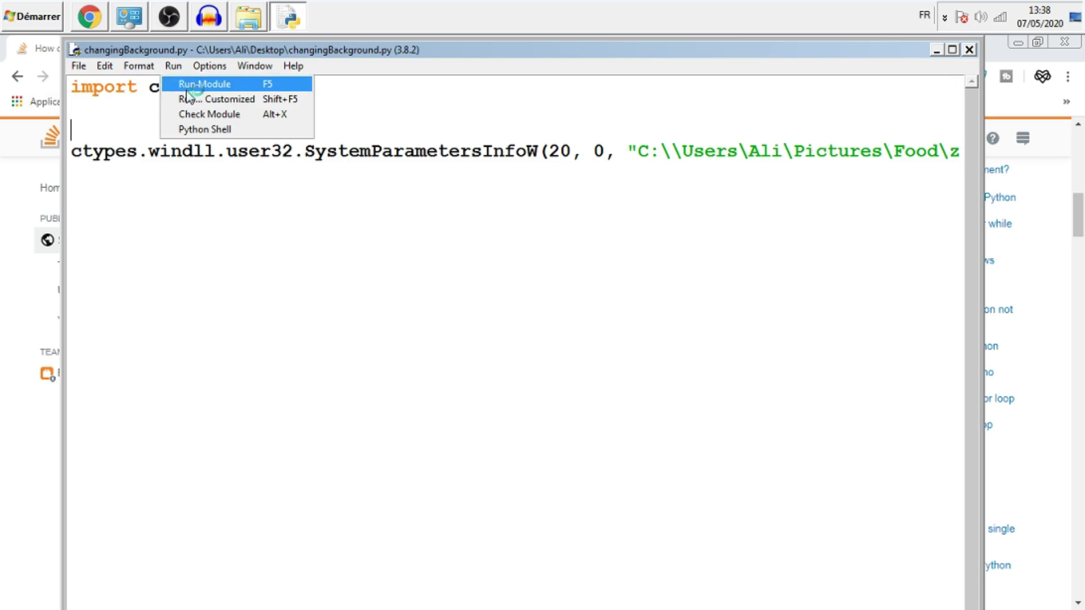
{"action": "left_click", "coordinate": [199, 83]}
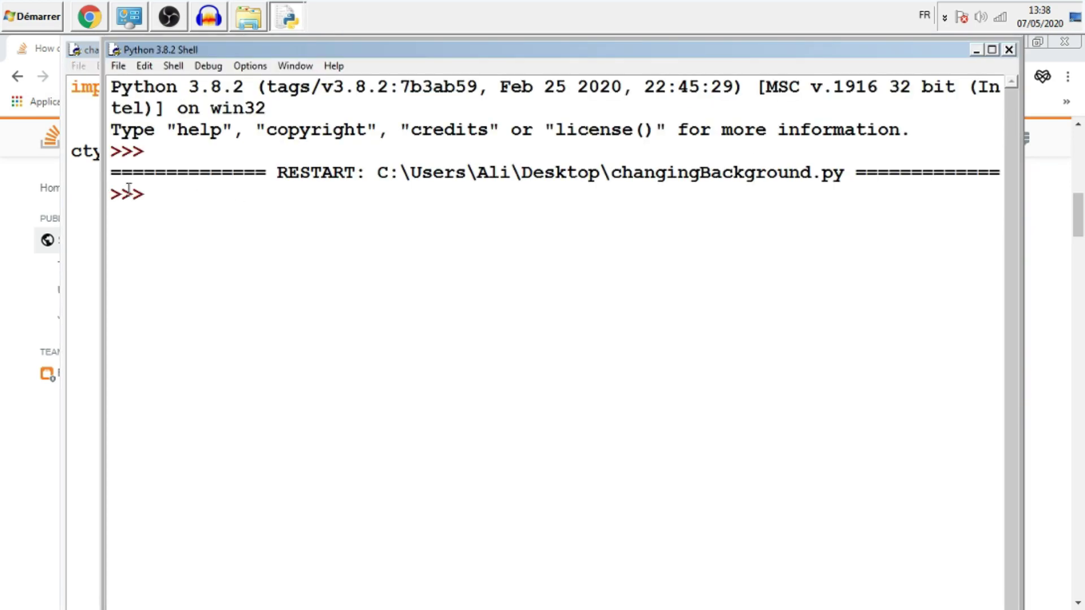
{"action": "left_click", "coordinate": [1002, 49]}
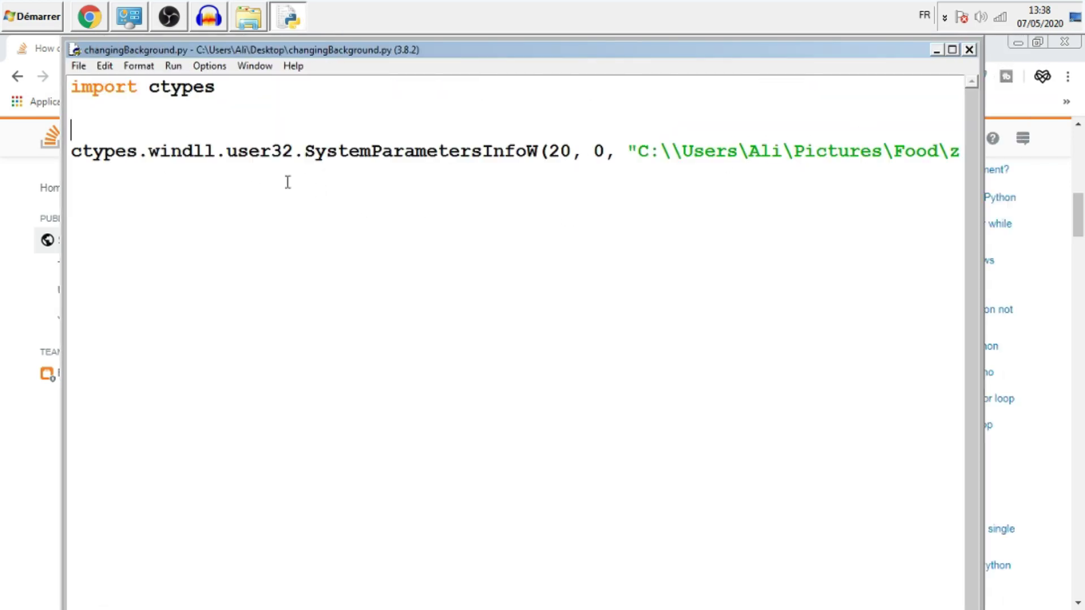
{"action": "left_click_drag", "start_coordinate": [286, 178], "coordinate": [38, 84]}
{"action": "left_click", "coordinate": [104, 115]}
{"action": "left_click", "coordinate": [969, 50]}
Launch Task Scheduler from the taskschd.msc shortcut on the desktop.
{"action": "left_click", "coordinate": [1077, 17]}
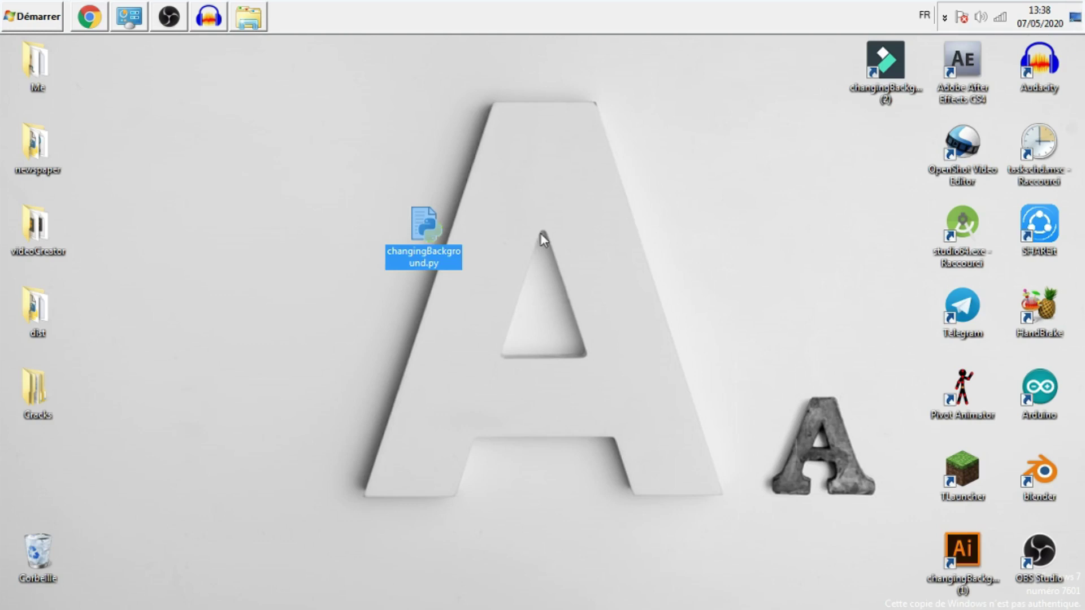
{"action": "left_click_drag", "start_coordinate": [539, 234], "coordinate": [500, 275]}
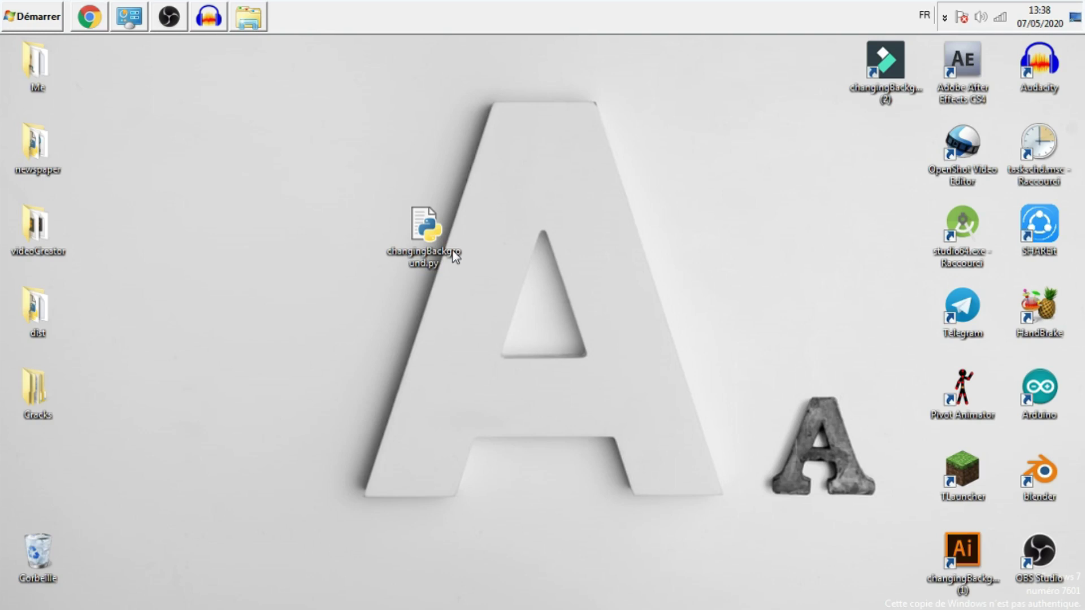
{"action": "left_click", "coordinate": [1036, 168]}
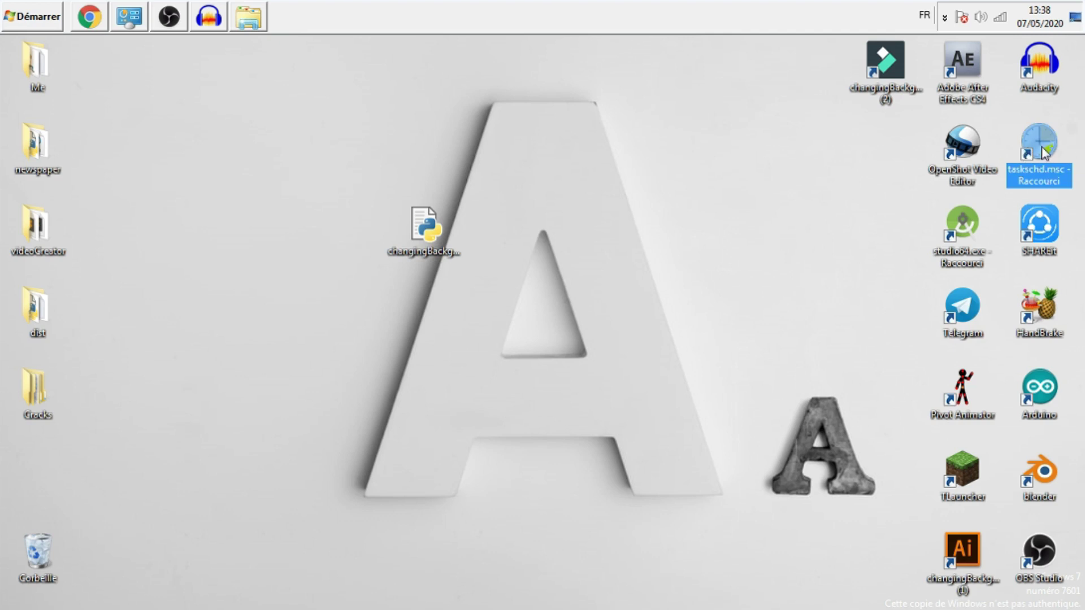
{"action": "double_click", "coordinate": [1050, 172]}
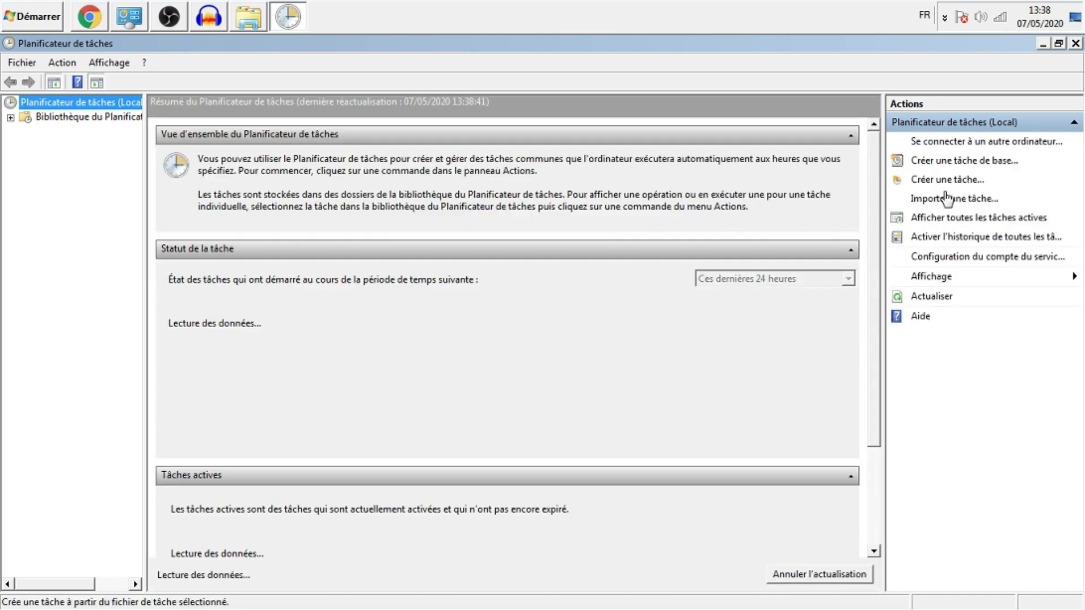
Start a basic task named 'background changer' with a daily trigger.
{"action": "left_click", "coordinate": [959, 166]}
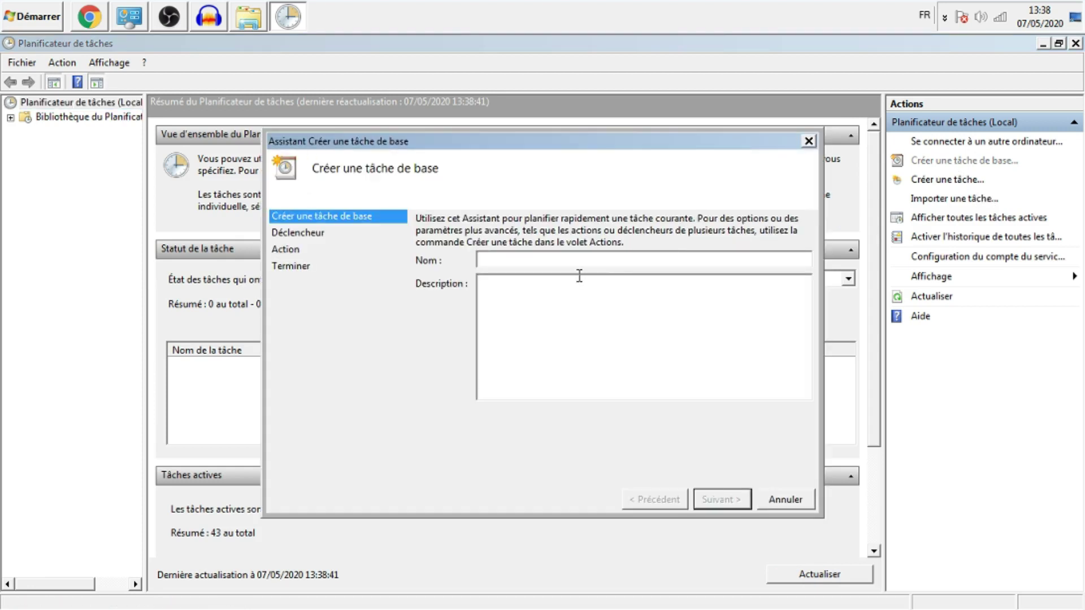
{"action": "type", "text": "backgro"}
{"action": "type", "text": "und c"}
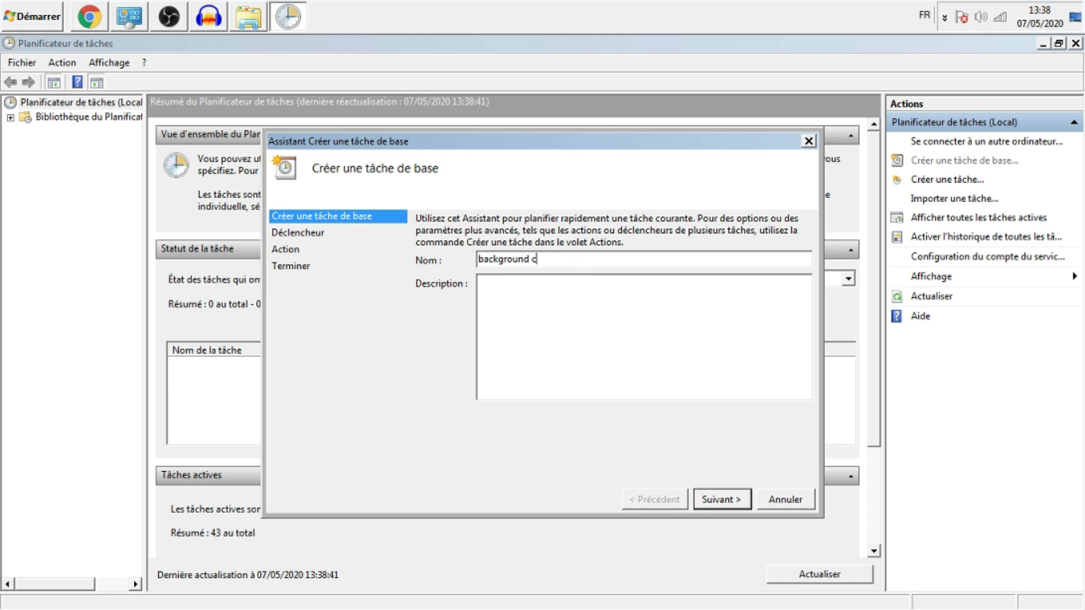
{"action": "type", "text": "hanger"}
{"action": "left_click", "coordinate": [734, 498]}
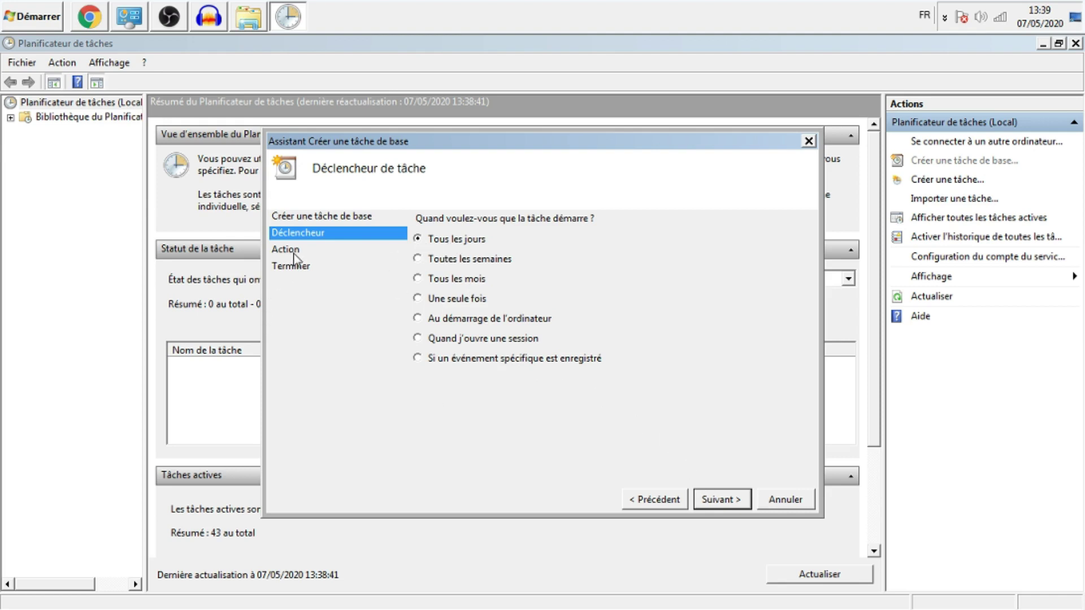
Keep the daily start time and 1-day recurrence, with Start a program as the action.
{"action": "left_click", "coordinate": [724, 502]}
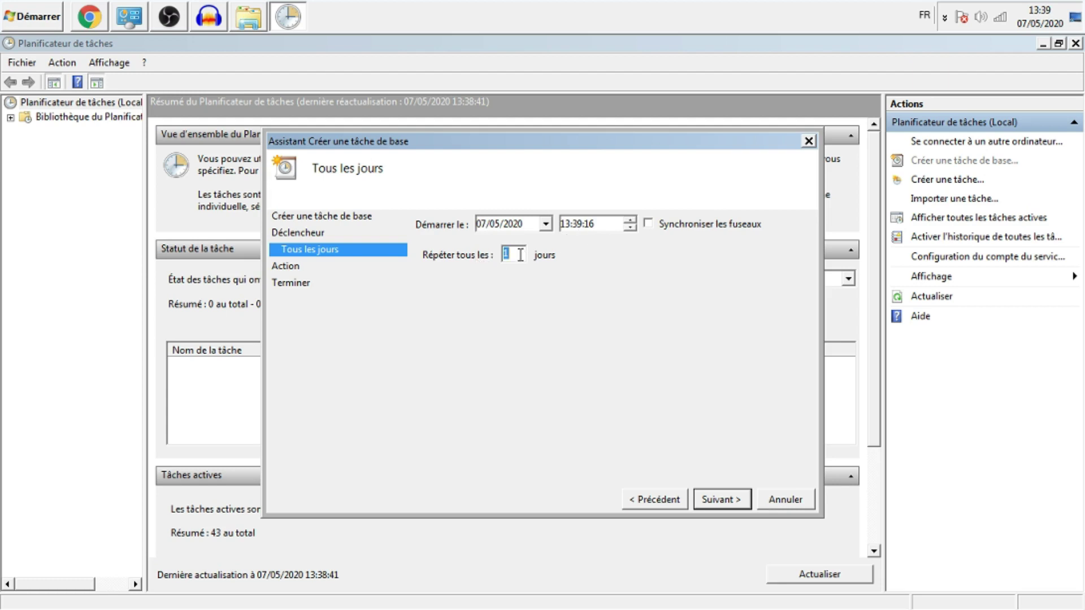
{"action": "left_click", "coordinate": [725, 501]}
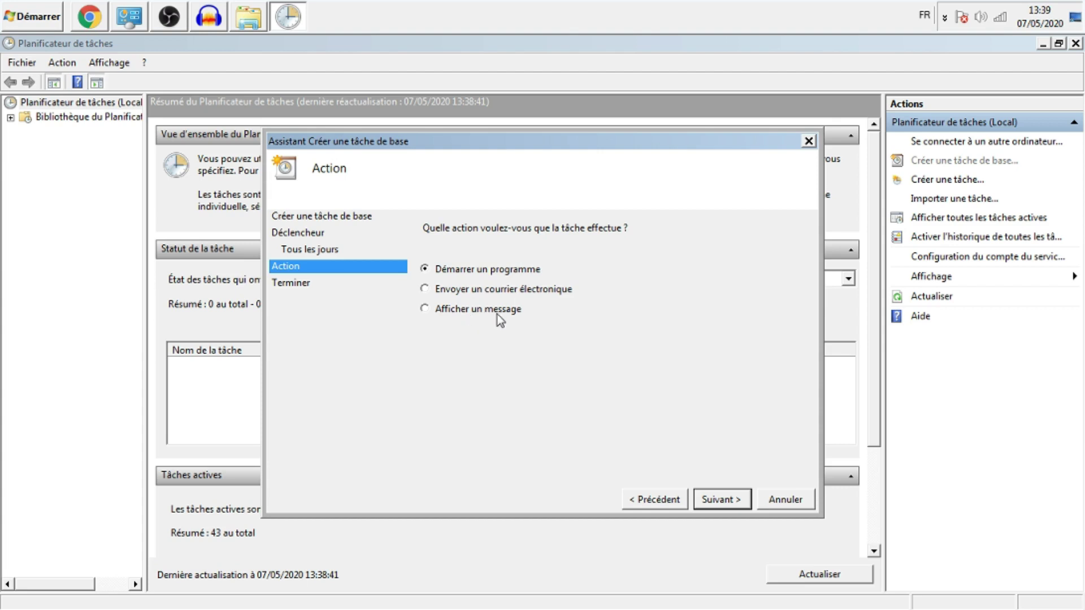
Set Program/script to C:\Users\Ali\Desktop\Me\changingBackground.py.
{"action": "left_click", "coordinate": [716, 498]}
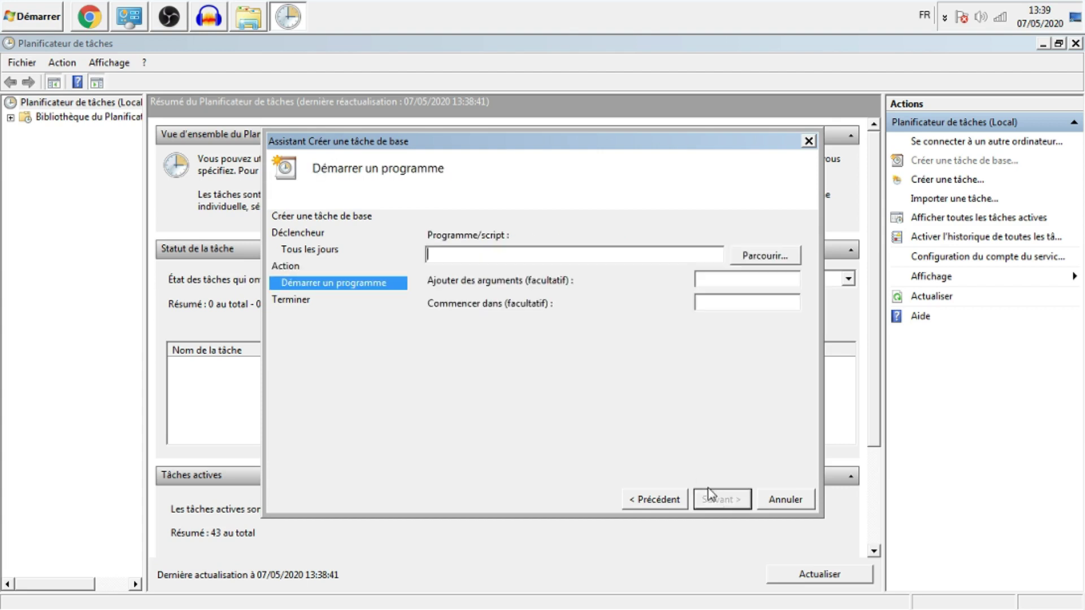
{"action": "left_click", "coordinate": [780, 258]}
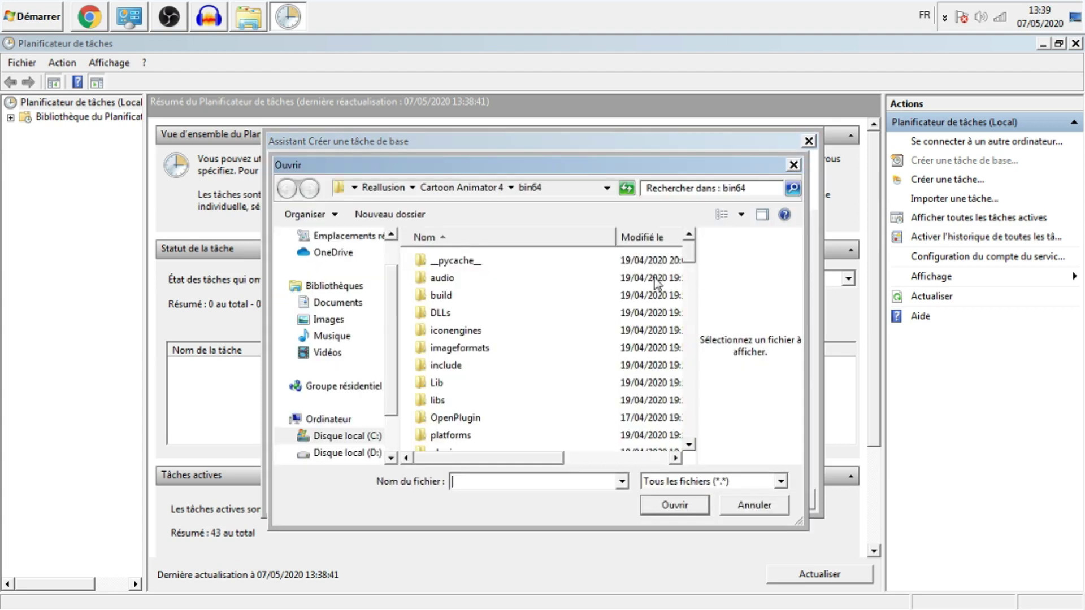
{"action": "scroll", "coordinate": [385, 305], "scroll_direction": "up", "scroll_amount": 2}
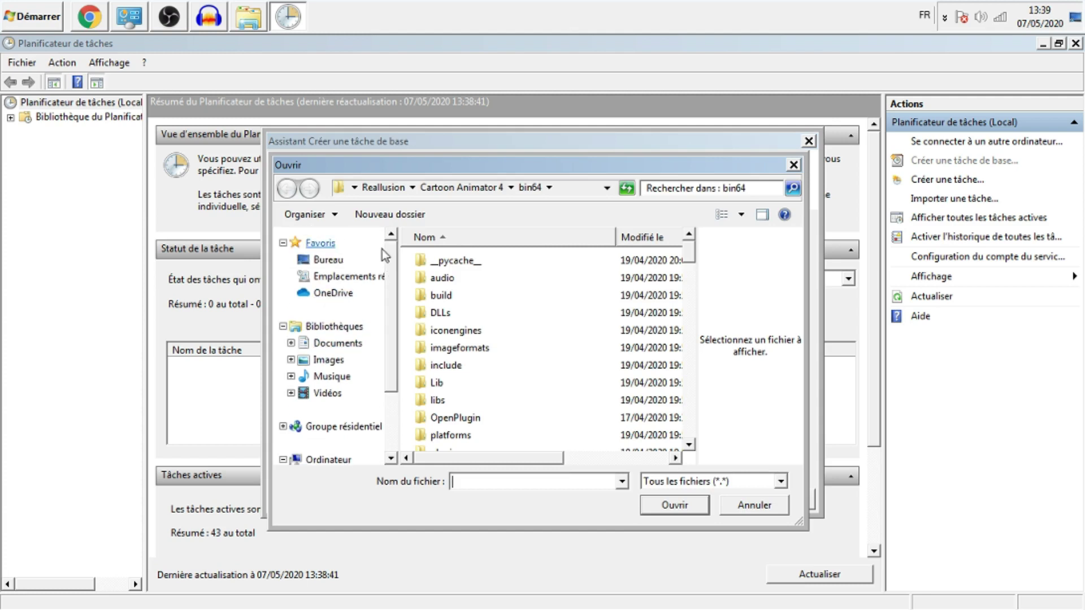
{"action": "left_click", "coordinate": [326, 259]}
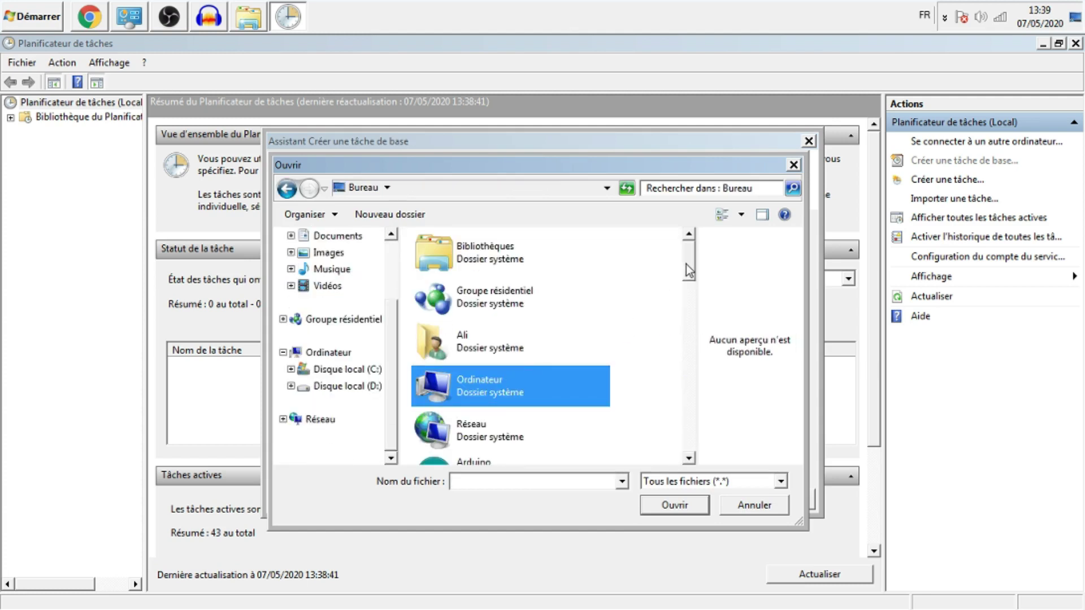
{"action": "left_click_drag", "start_coordinate": [685, 263], "coordinate": [681, 421]}
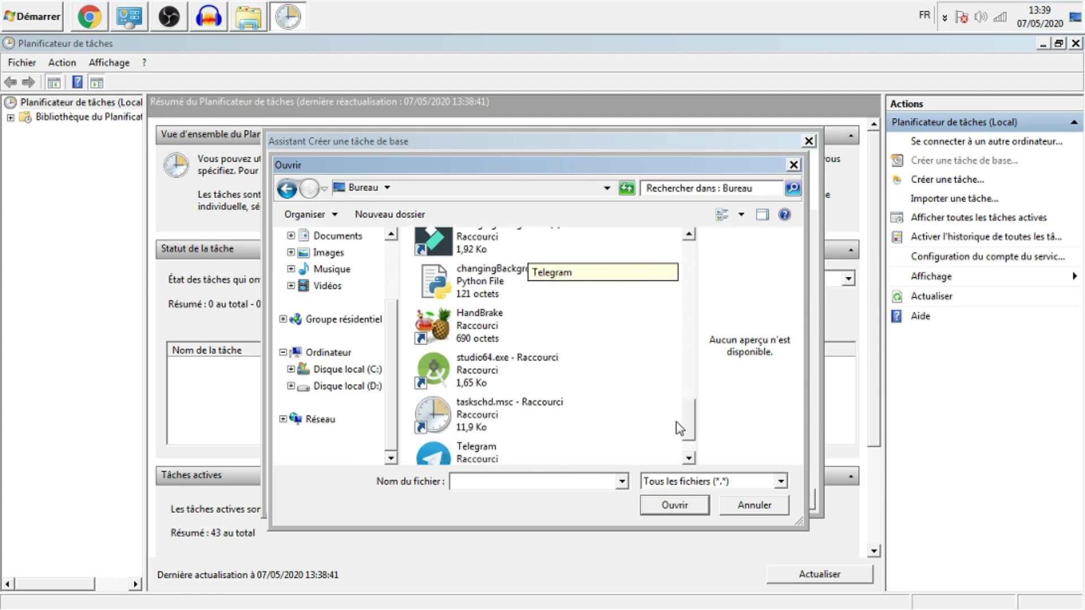
{"action": "left_click_drag", "start_coordinate": [680, 421], "coordinate": [679, 406]}
{"action": "left_click", "coordinate": [512, 376]}
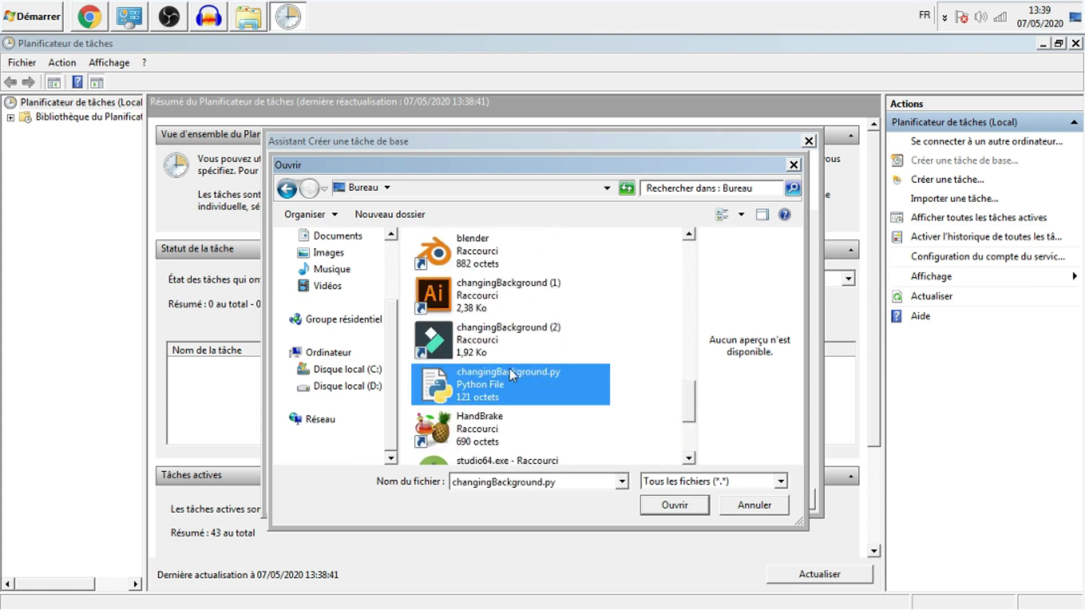
{"action": "scroll", "coordinate": [510, 373], "scroll_direction": "down", "scroll_amount": 2}
{"action": "scroll", "coordinate": [508, 283], "scroll_direction": "up", "scroll_amount": 2}
{"action": "mouse_move", "coordinate": [509, 365]}
{"action": "left_mouse_down"}
{"action": "mouse_move", "coordinate": [546, 411]}
{"action": "mouse_move", "coordinate": [544, 427]}
{"action": "left_mouse_up"}
{"action": "scroll", "coordinate": [540, 424], "scroll_direction": "down", "scroll_amount": 3}
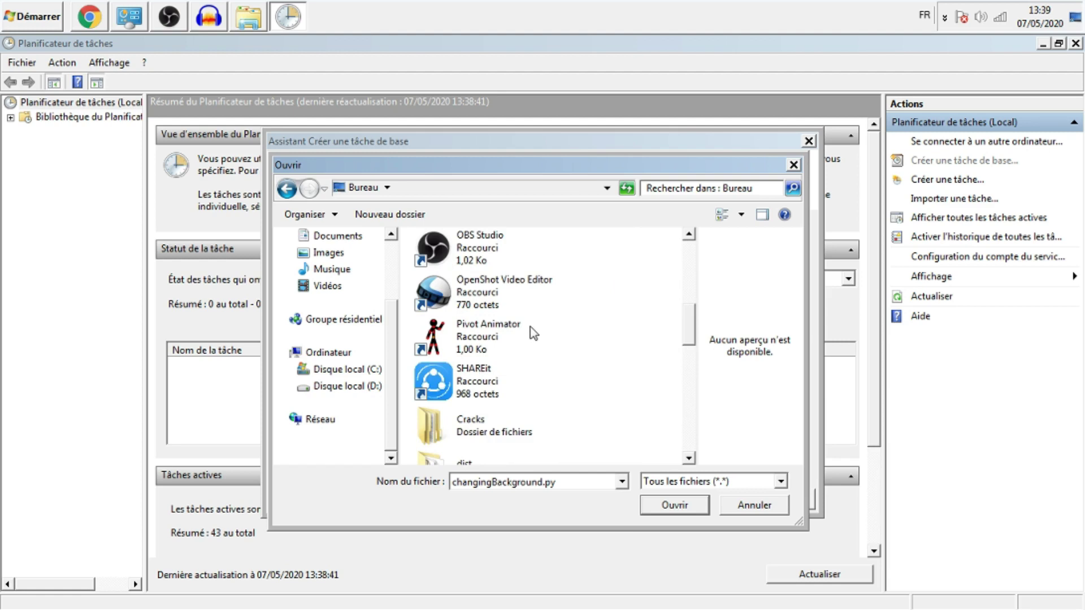
{"action": "scroll", "coordinate": [508, 418], "scroll_direction": "down", "scroll_amount": 2}
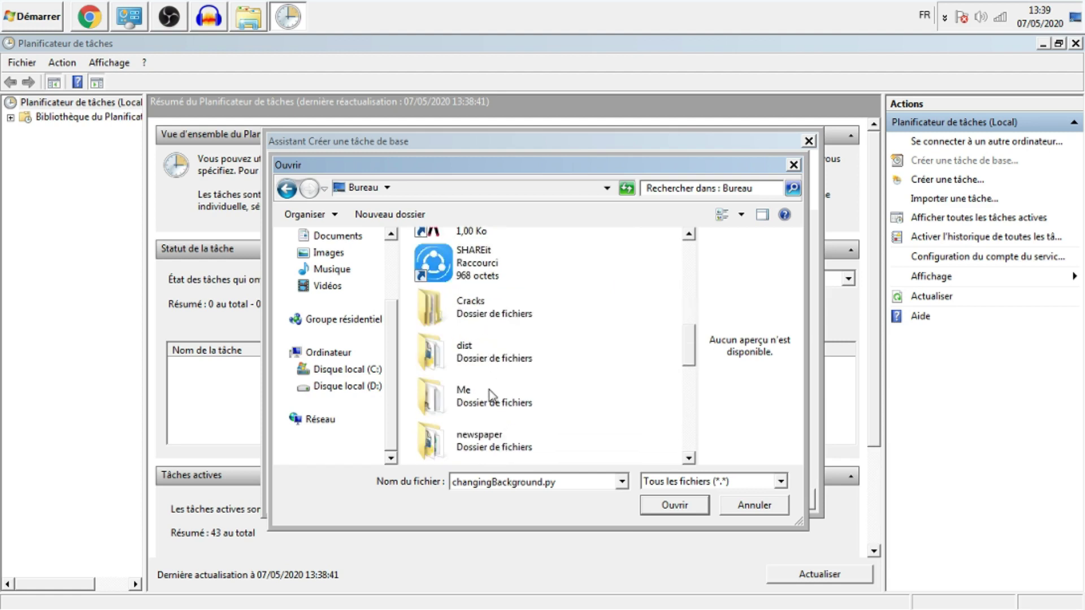
{"action": "left_click", "coordinate": [488, 394]}
{"action": "double_click", "coordinate": [488, 395]}
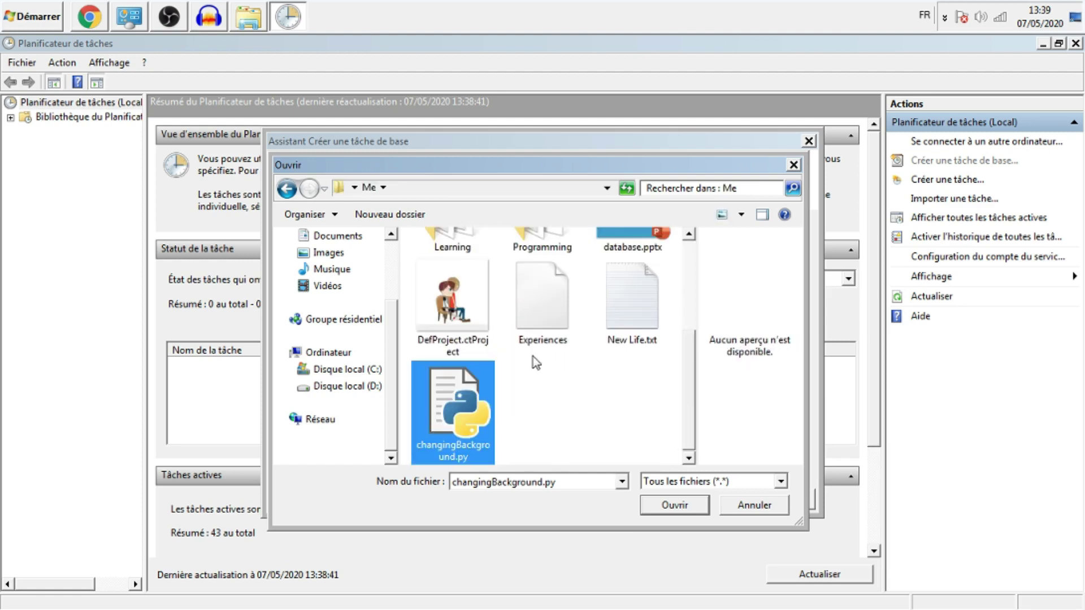
{"action": "double_click", "coordinate": [459, 414]}
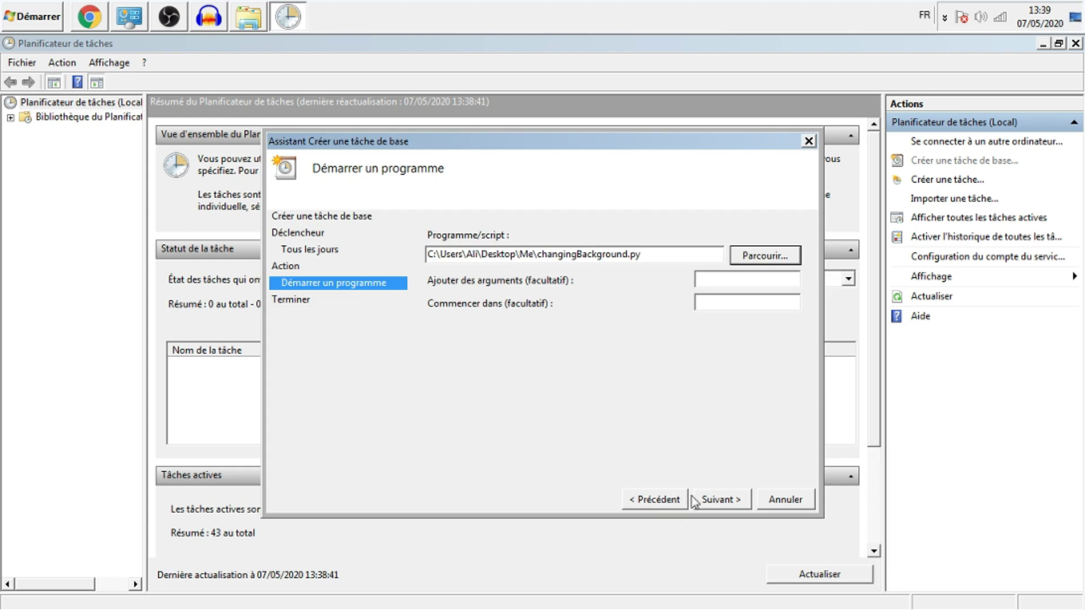
Review the summary and finish creating the background changer task.
{"action": "left_click", "coordinate": [725, 500]}
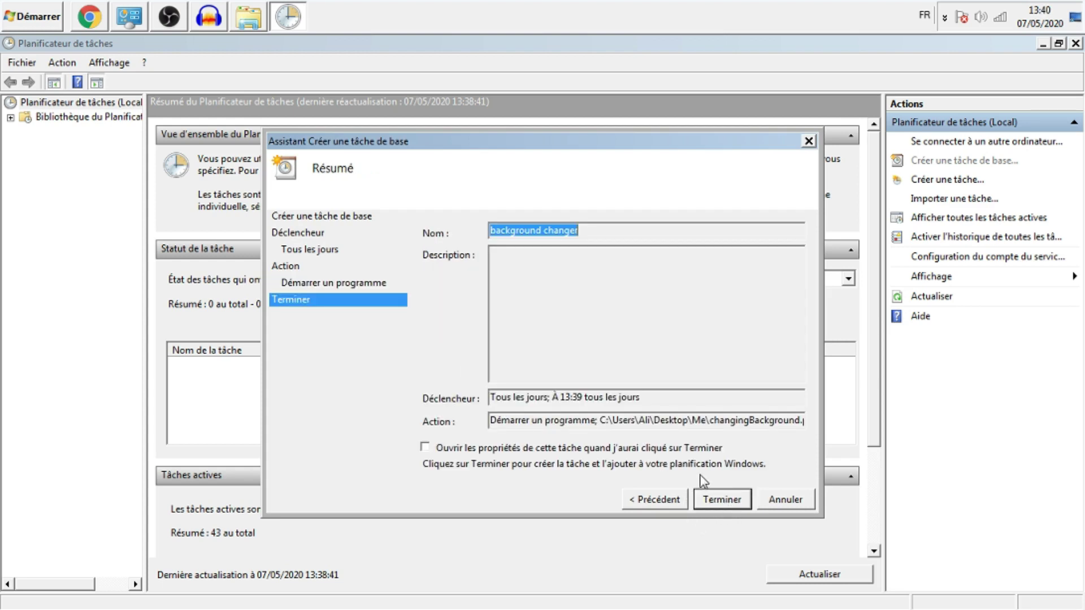
{"action": "left_click", "coordinate": [726, 501]}
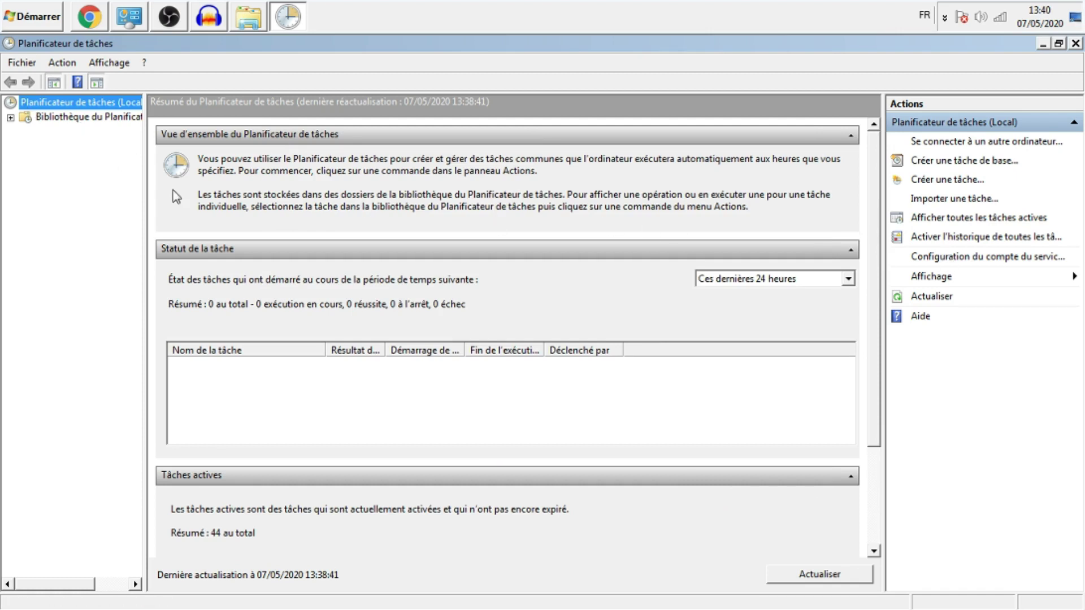
Open the background changer task's properties and edit its daily 13:39 trigger.
{"action": "left_click", "coordinate": [76, 124]}
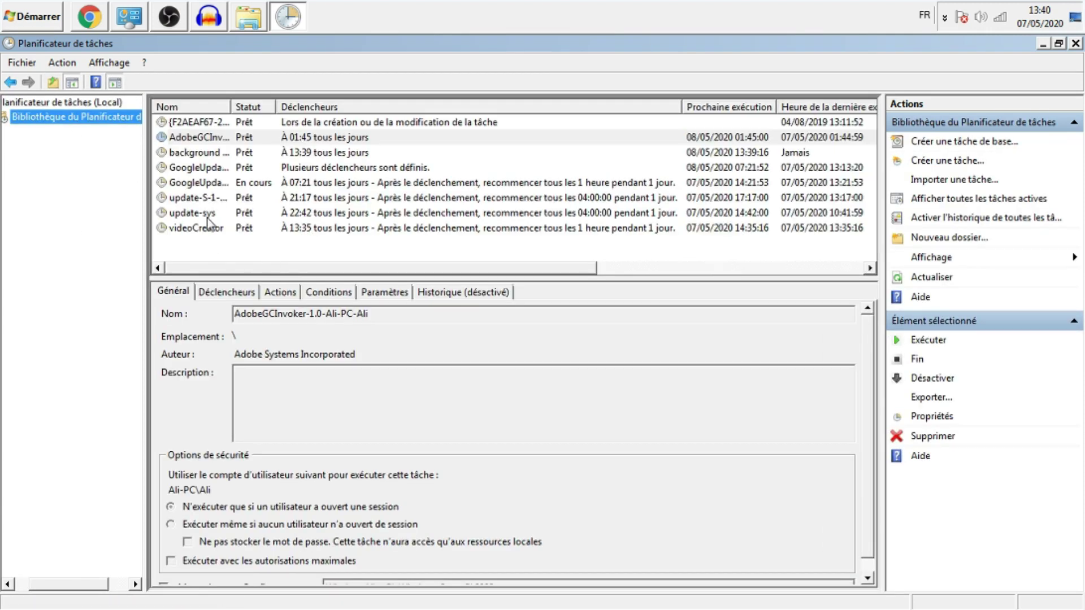
{"action": "left_click", "coordinate": [205, 212]}
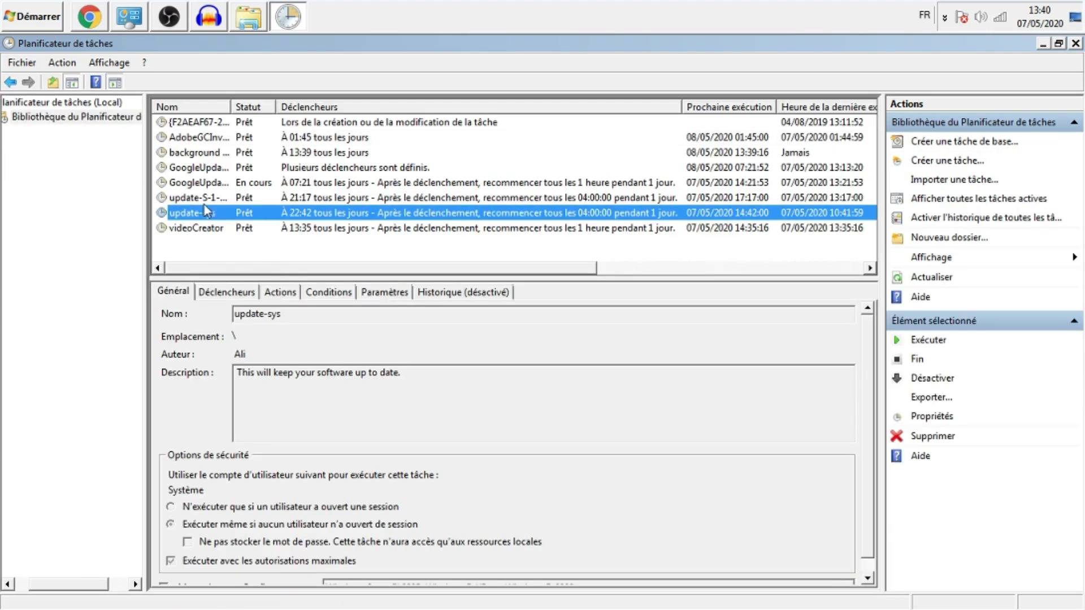
{"action": "double_click", "coordinate": [206, 153]}
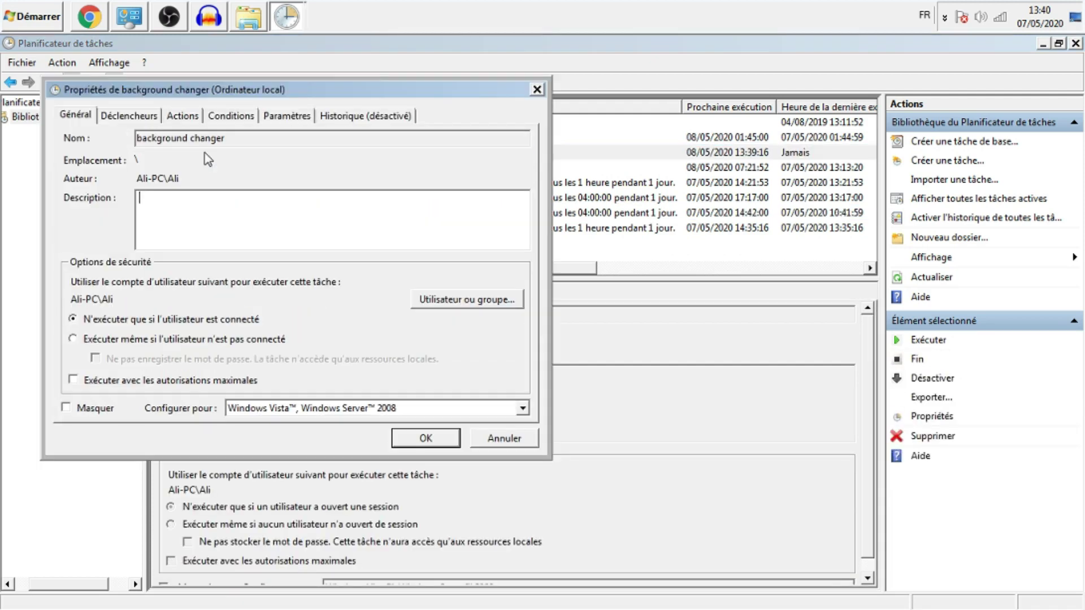
{"action": "left_click_drag", "start_coordinate": [132, 91], "coordinate": [206, 97]}
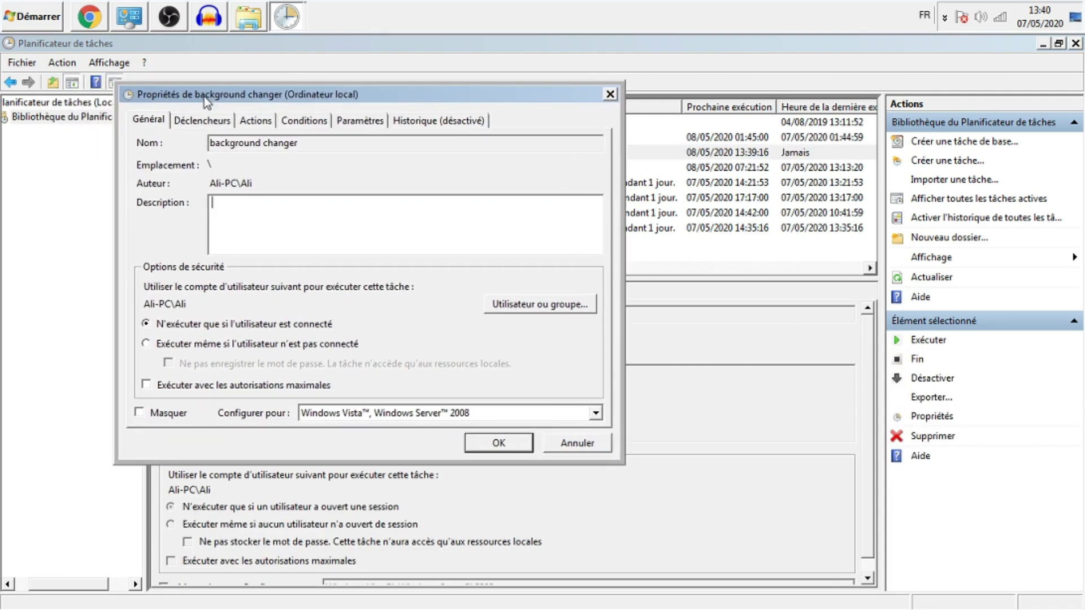
{"action": "left_click", "coordinate": [358, 123]}
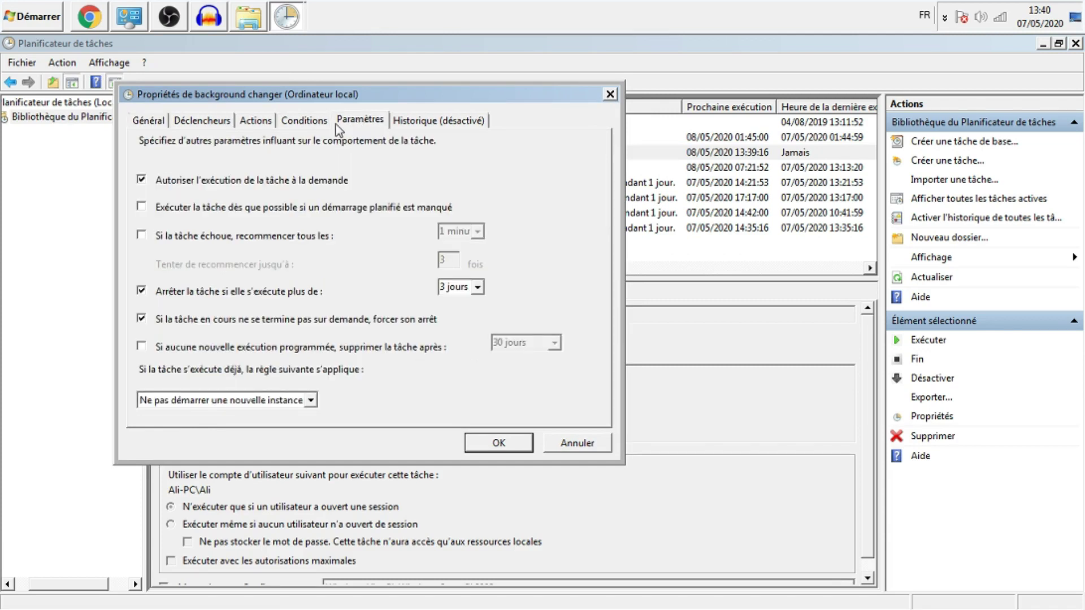
{"action": "left_click", "coordinate": [190, 122]}
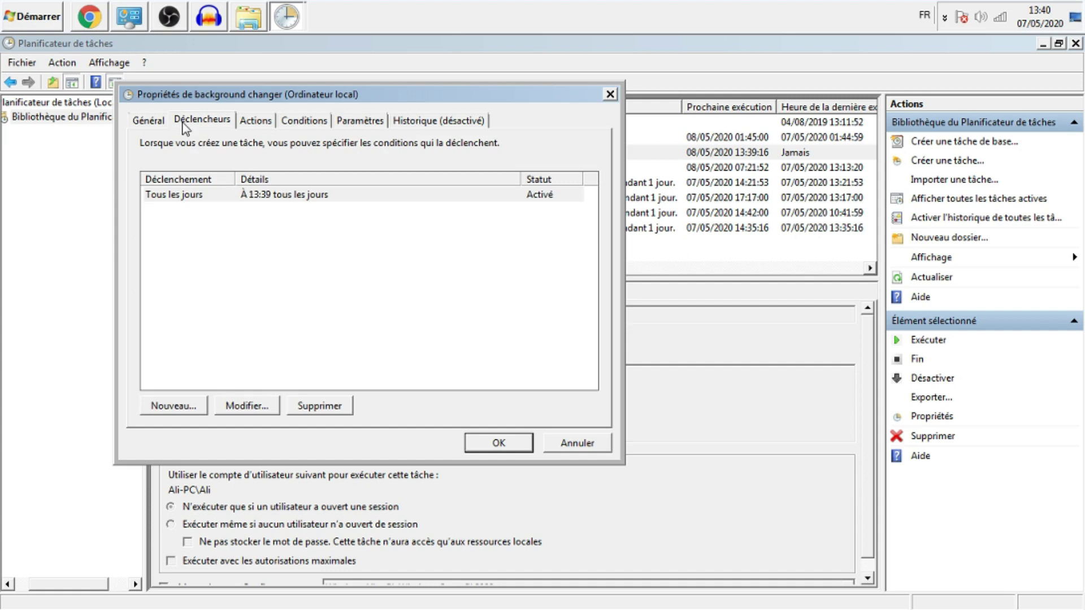
{"action": "left_click", "coordinate": [258, 406]}
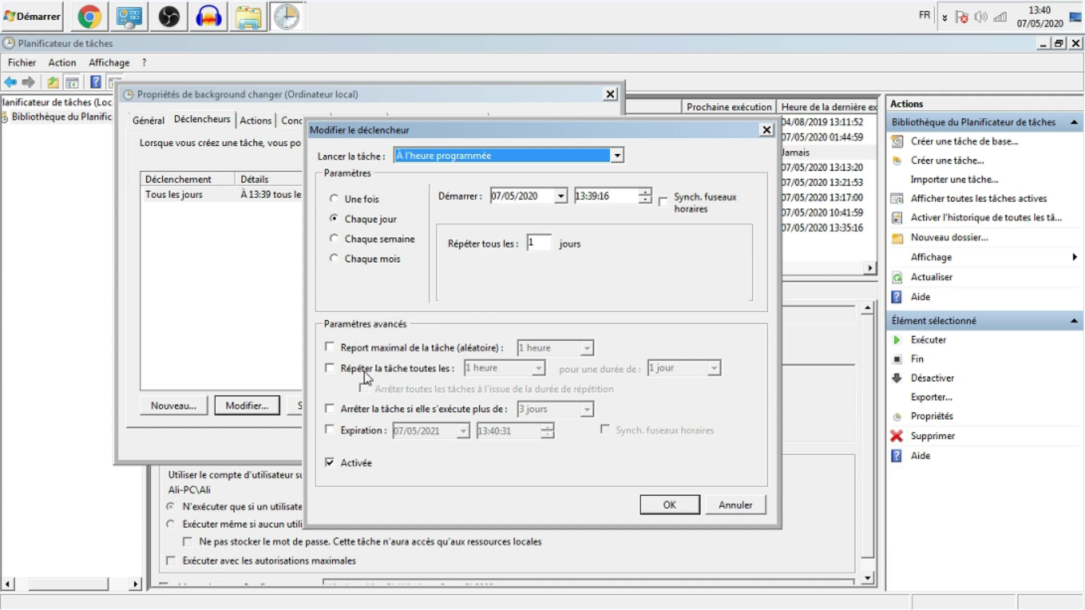
Make the trigger repeat every 5 minutes indefinitely and confirm the change.
{"action": "left_click", "coordinate": [417, 375]}
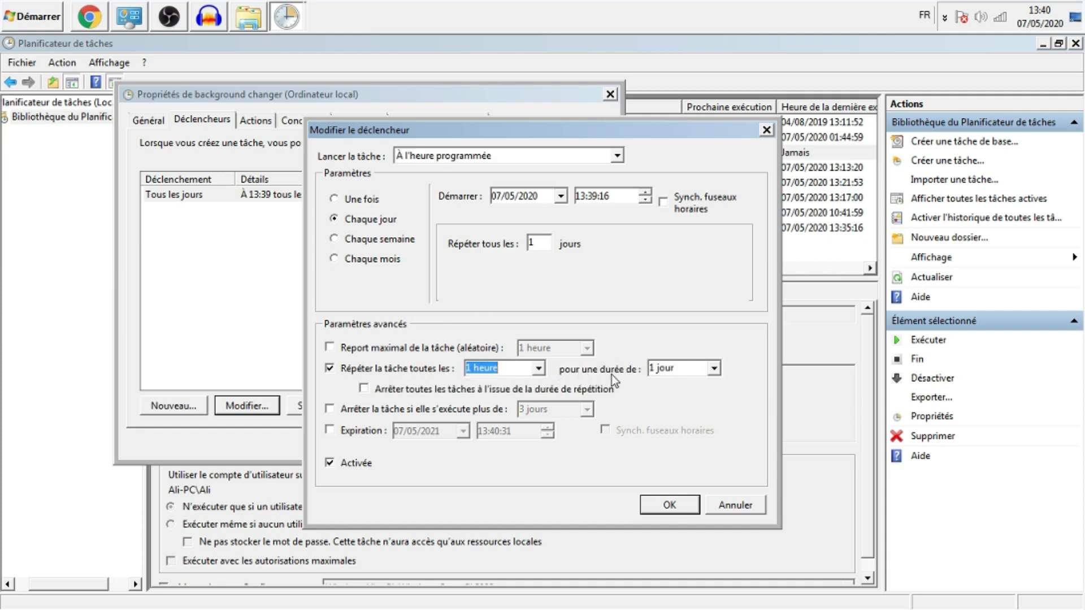
{"action": "left_click", "coordinate": [714, 368]}
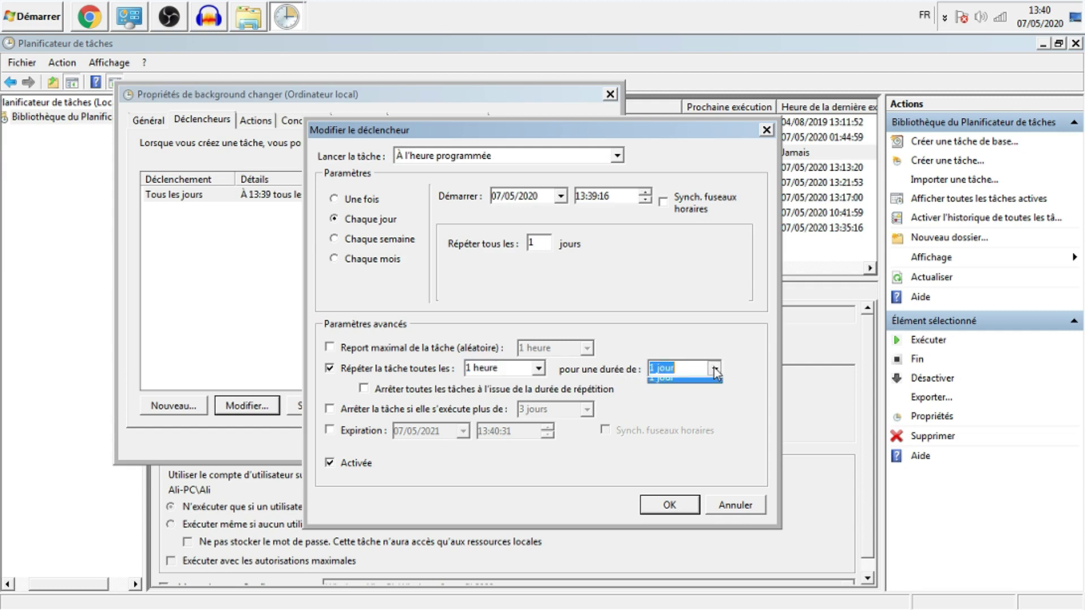
{"action": "left_click", "coordinate": [713, 368]}
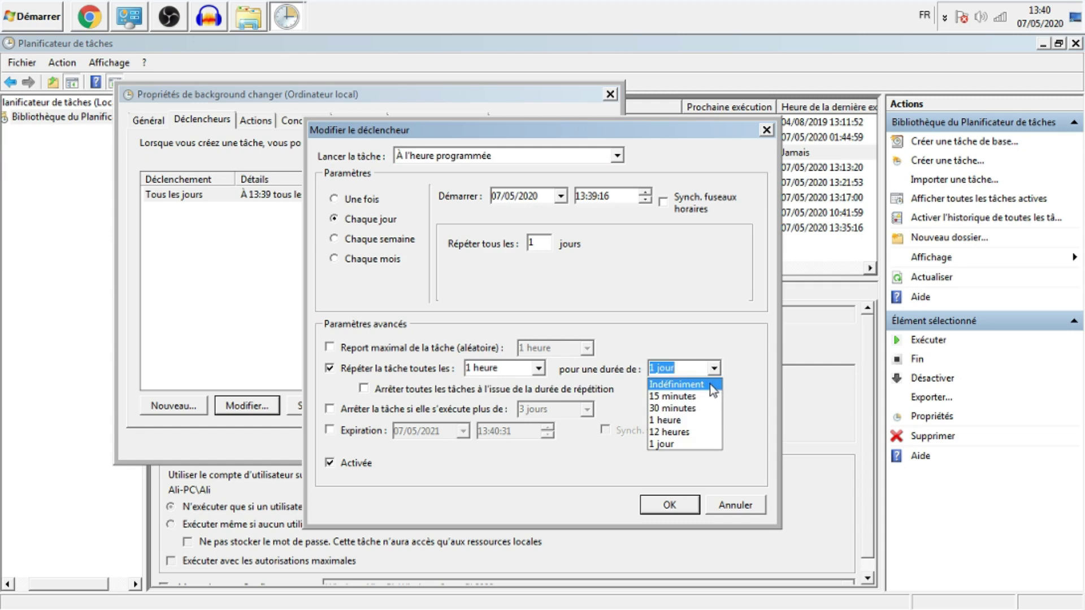
{"action": "left_click", "coordinate": [700, 387]}
{"action": "left_click", "coordinate": [537, 370]}
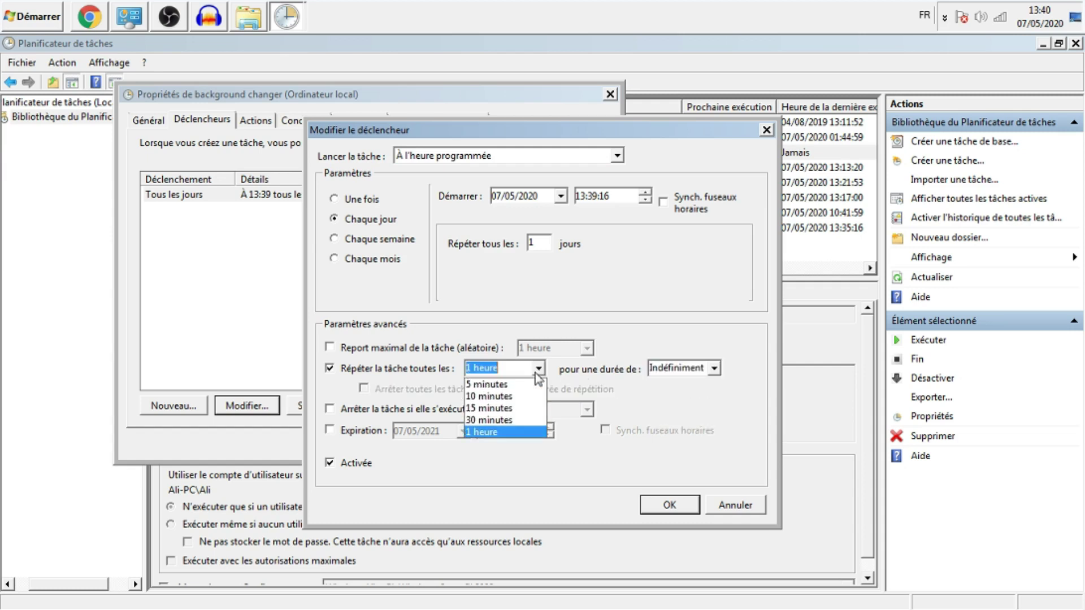
{"action": "left_click", "coordinate": [532, 382]}
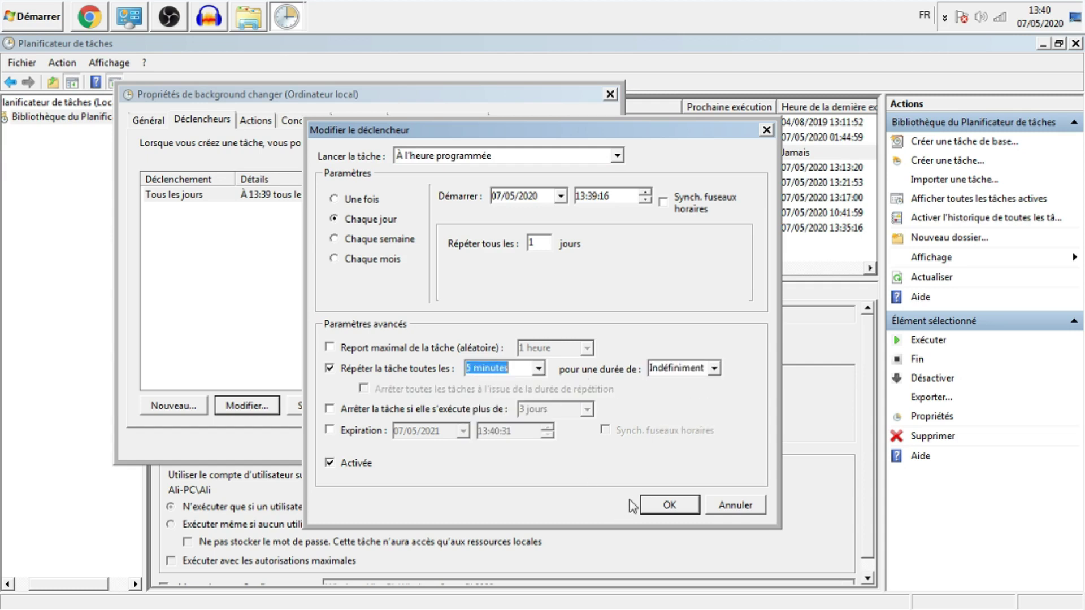
{"action": "left_click", "coordinate": [665, 505]}
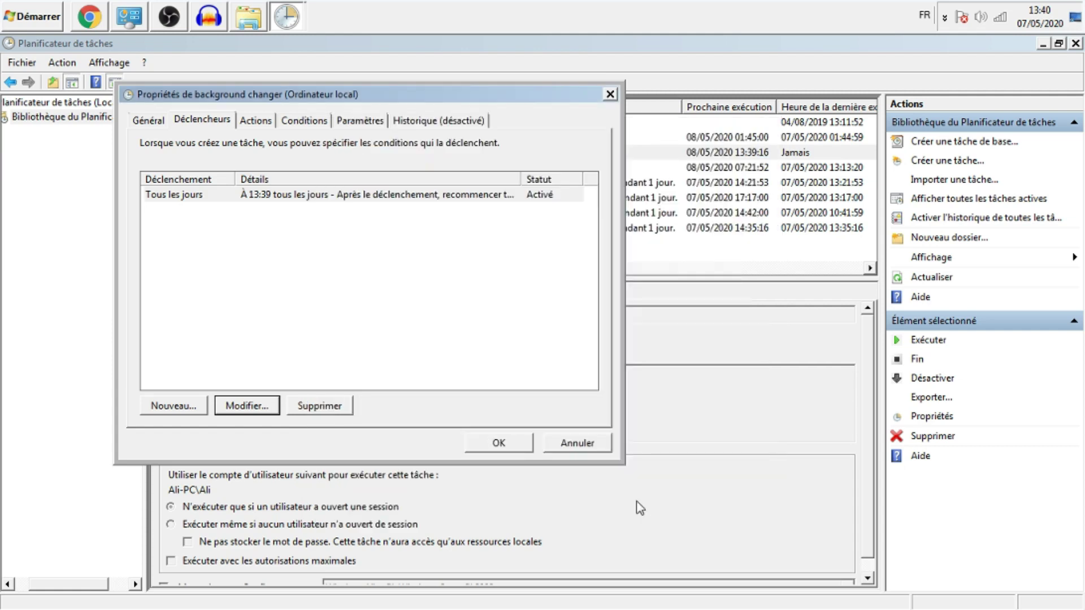
Save the task's updated properties and close Task Scheduler.
{"action": "left_click", "coordinate": [499, 444]}
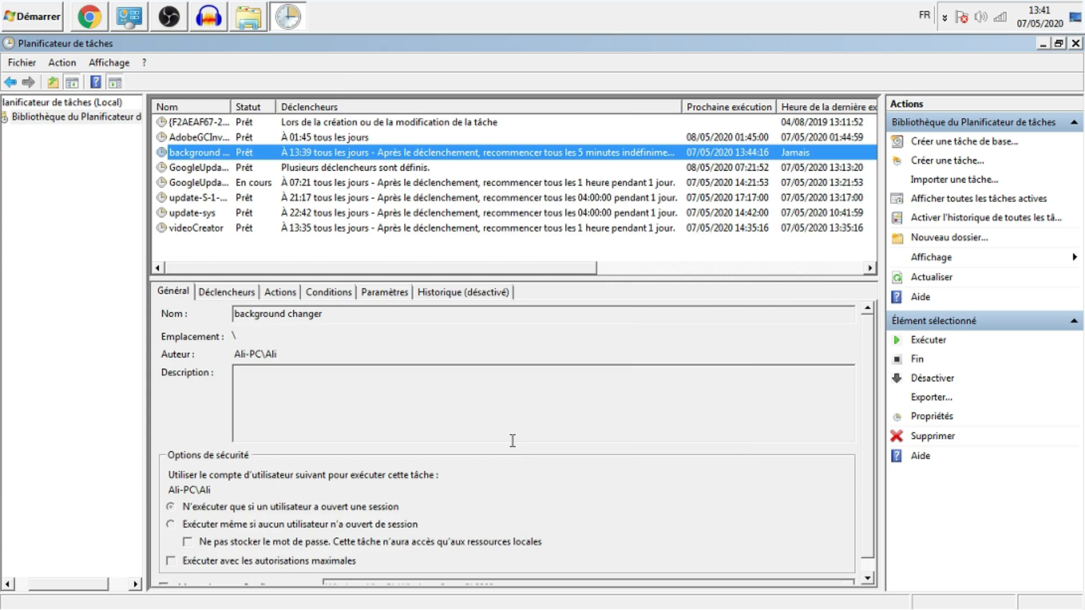
{"action": "left_click", "coordinate": [1075, 42]}
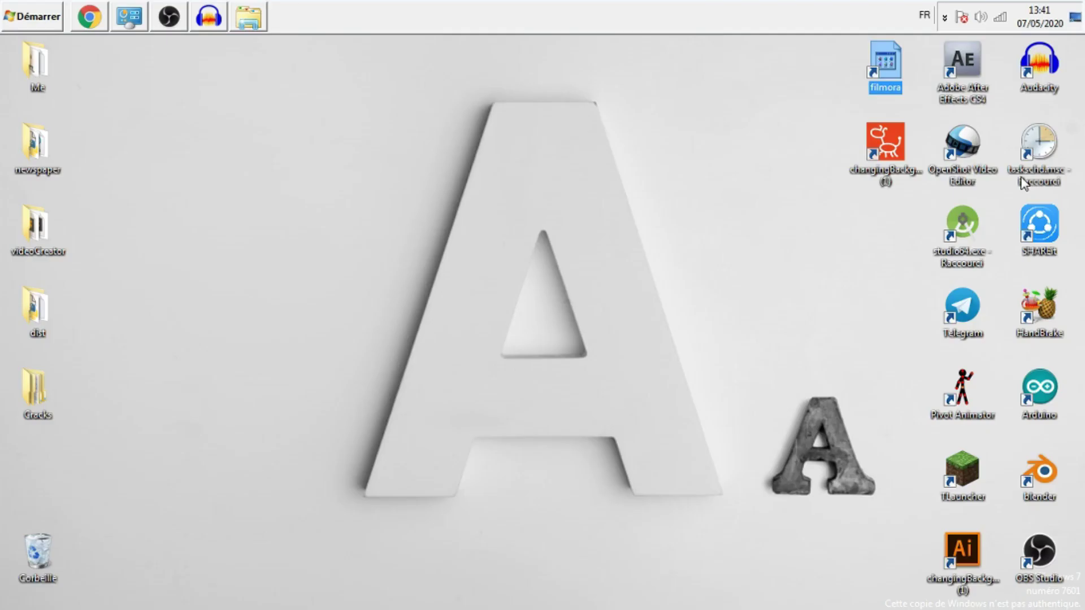